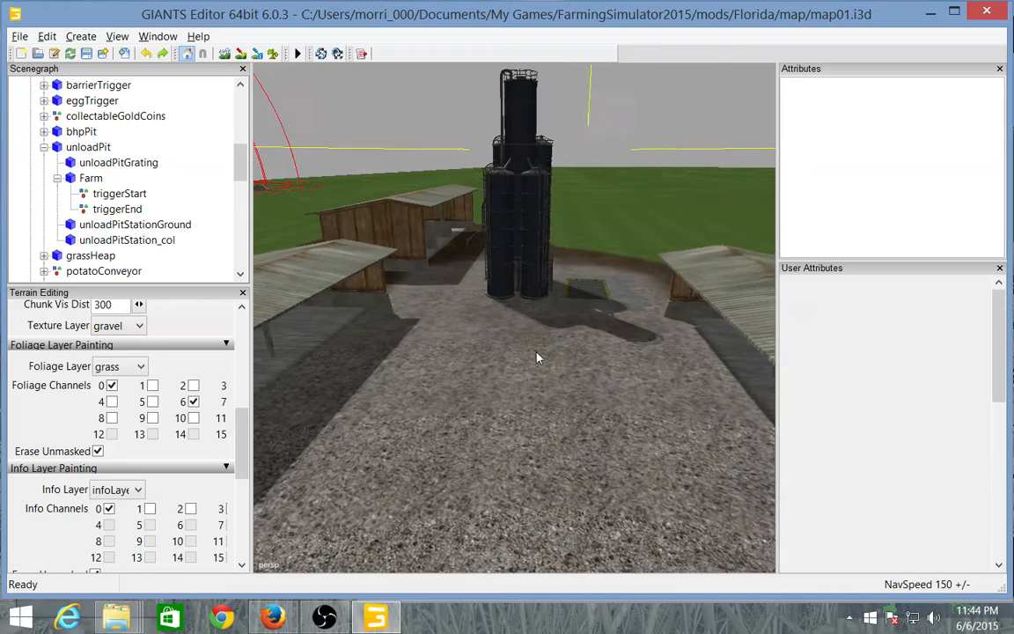
# Lower the unload pit's ground surface beside the silos to a Translate Y of 0.091 and save the map.
pyautogui.scroll(5, 581, 341)
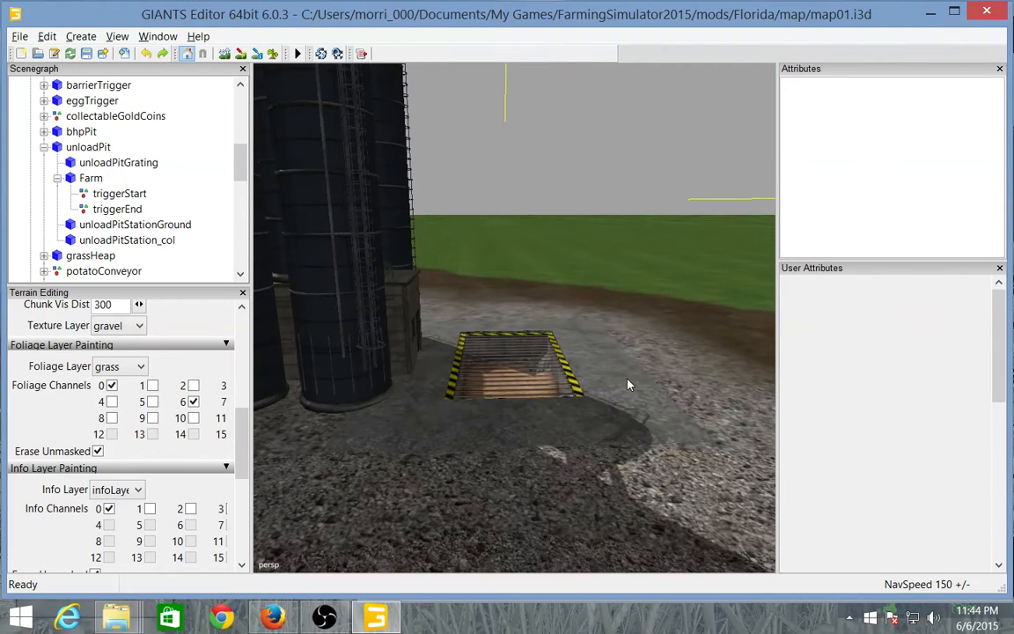
pyautogui.click(628, 385)
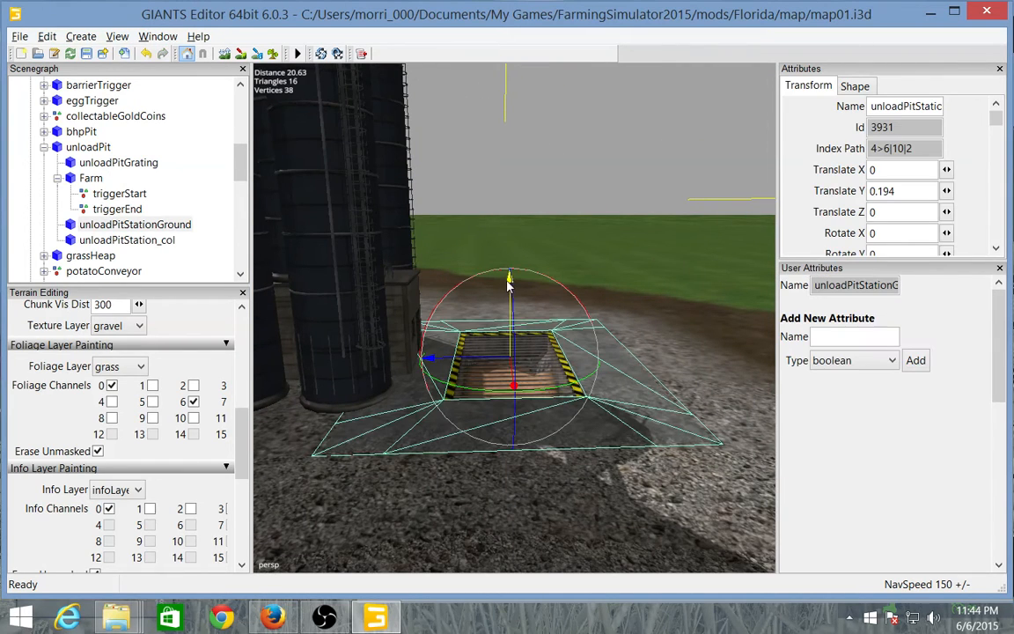
pyautogui.moveTo(509, 280); pyautogui.dragTo(508, 286)
pyautogui.scroll(8, 576, 340)
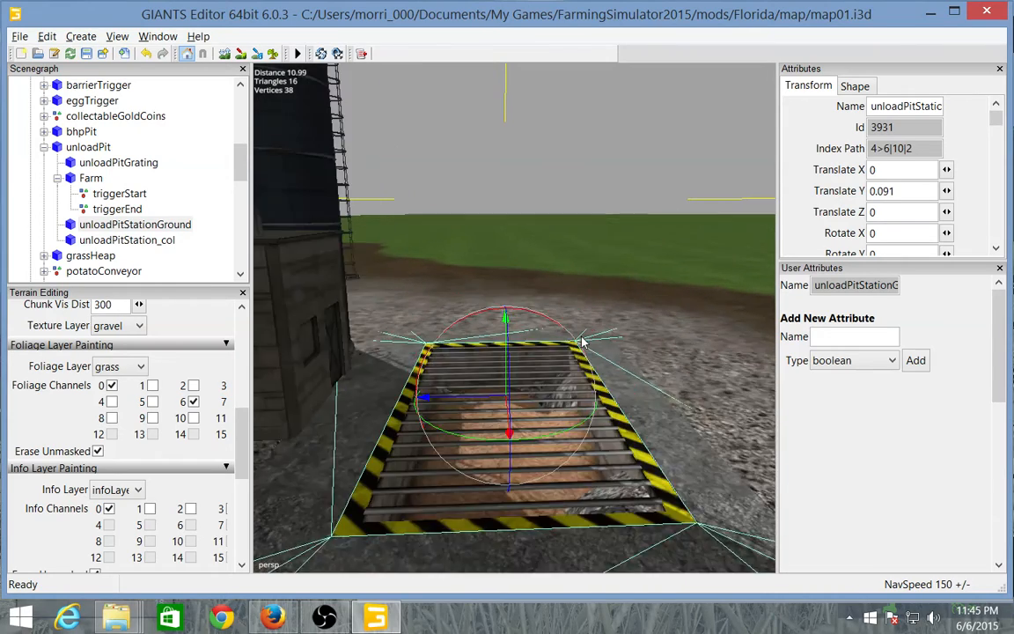
pyautogui.scroll(4, 594, 344)
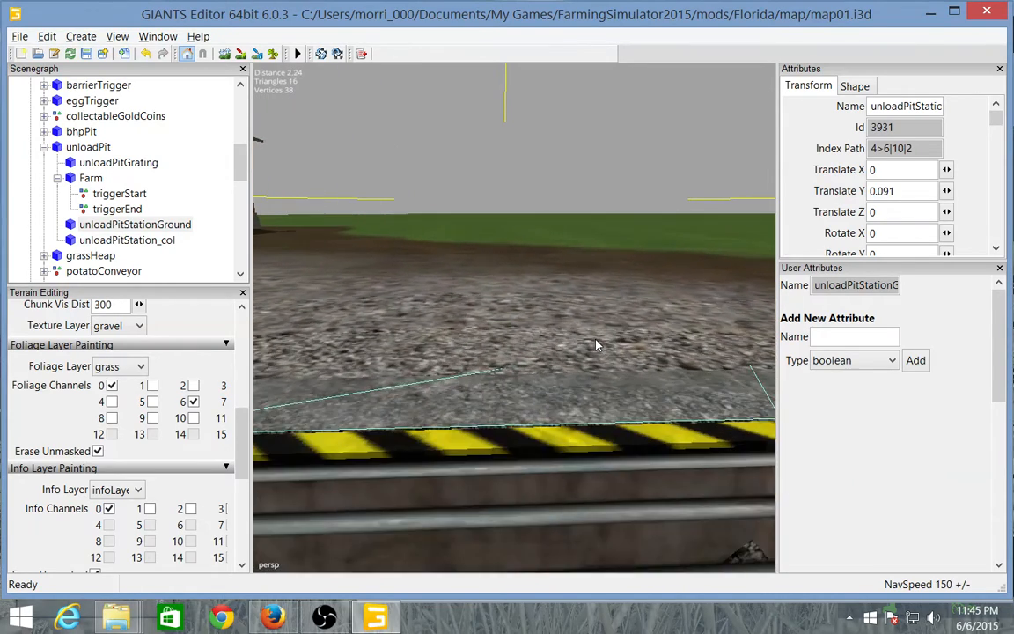
pyautogui.scroll(-11, 592, 344)
pyautogui.scroll(-5, 576, 345)
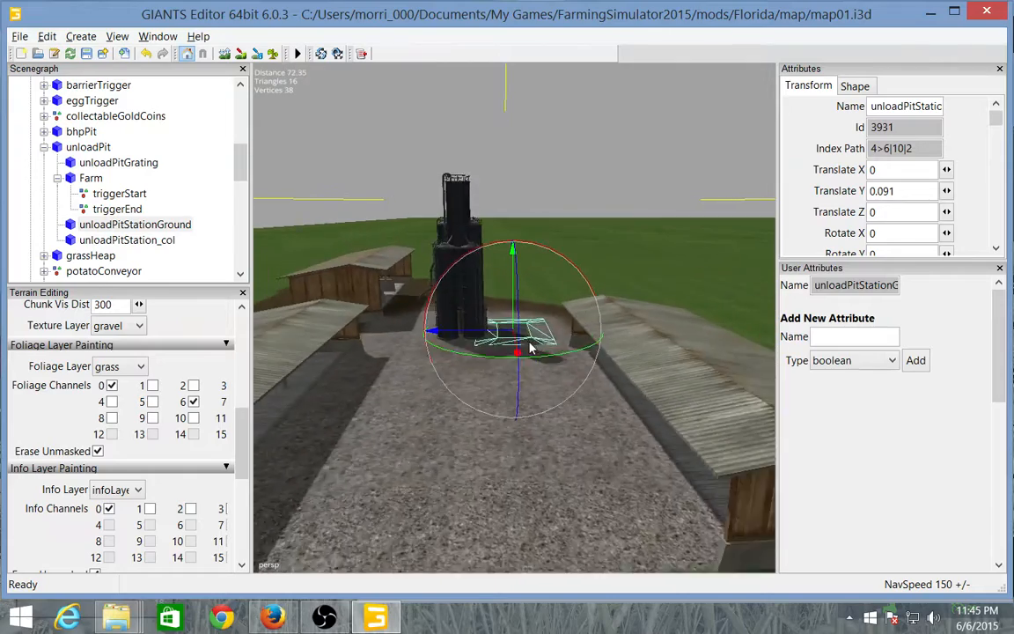
pyautogui.scroll(5, 563, 360)
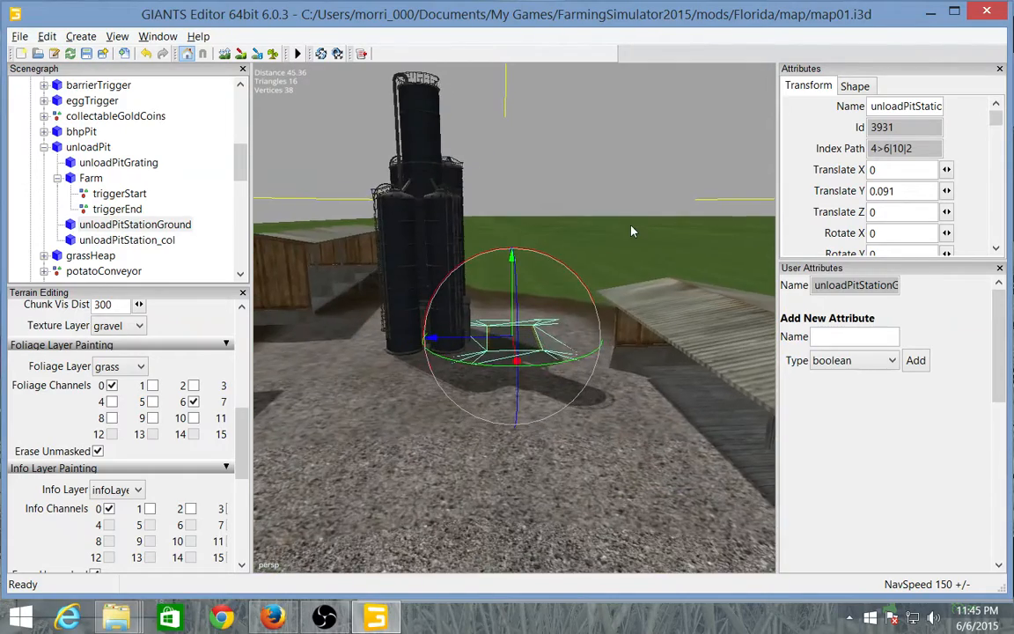
pyautogui.moveTo(632, 228); pyautogui.dragTo(515, 239)
pyautogui.click(18, 36)
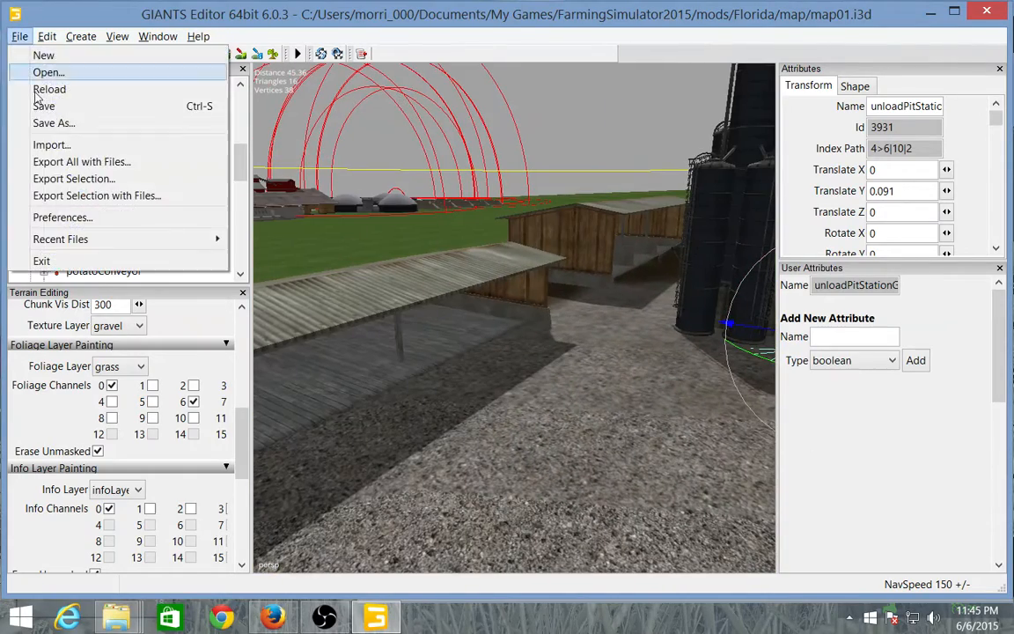
pyautogui.click(49, 106)
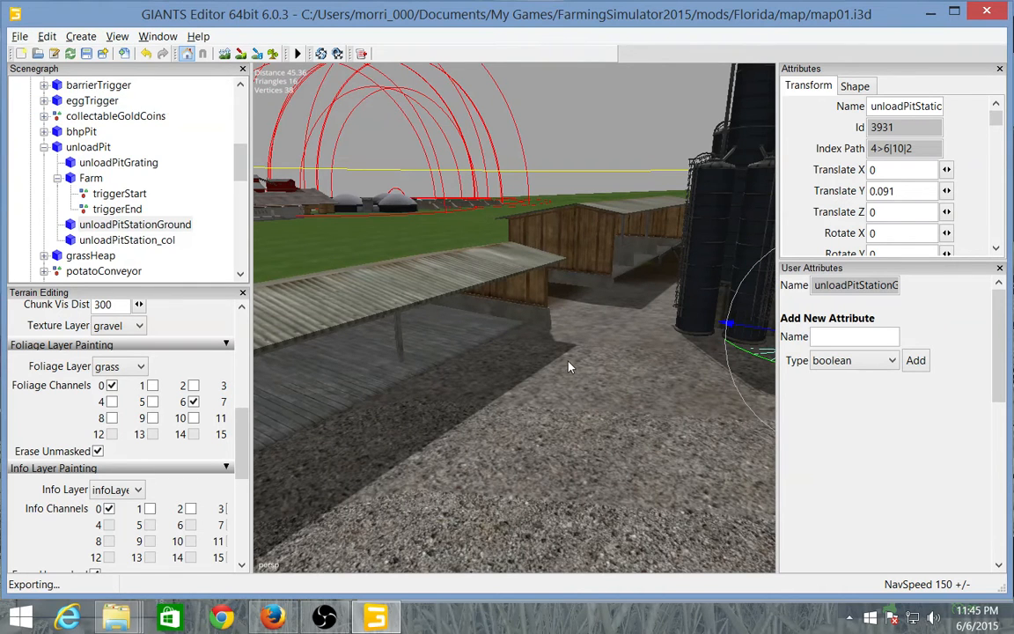
pyautogui.moveTo(475, 371); pyautogui.dragTo(739, 337)
pyautogui.click(625, 243)
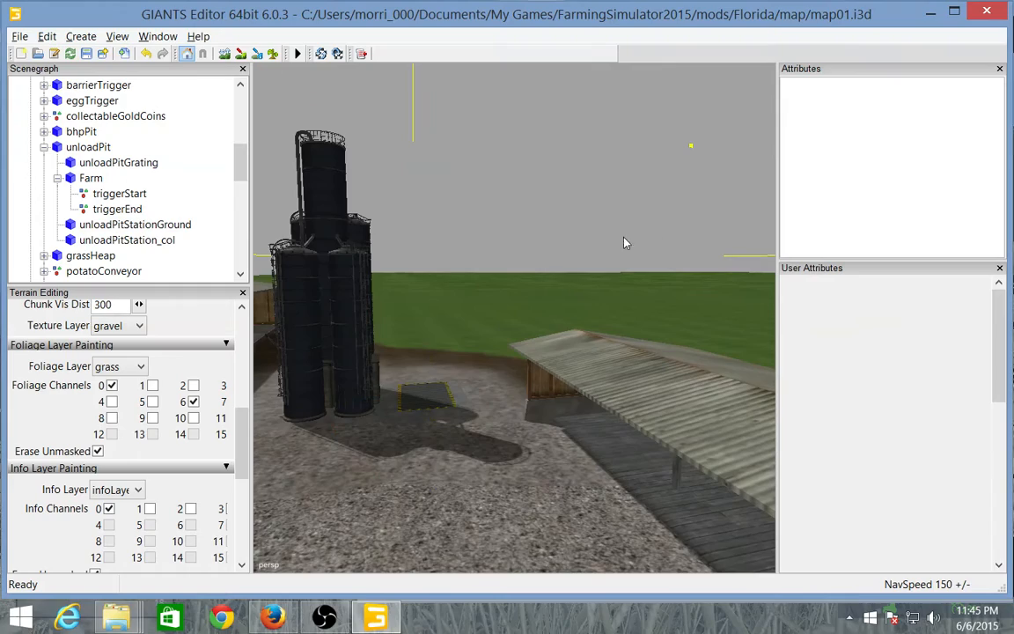
pyautogui.moveTo(590, 180); pyautogui.dragTo(513, 317)
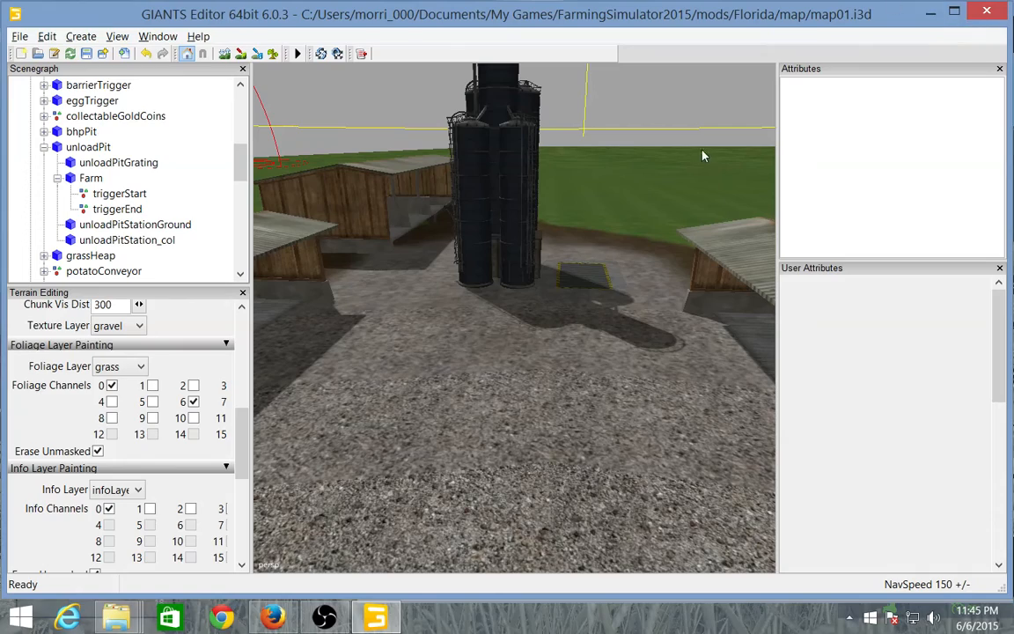
pyautogui.moveTo(702, 152); pyautogui.dragTo(694, 175)
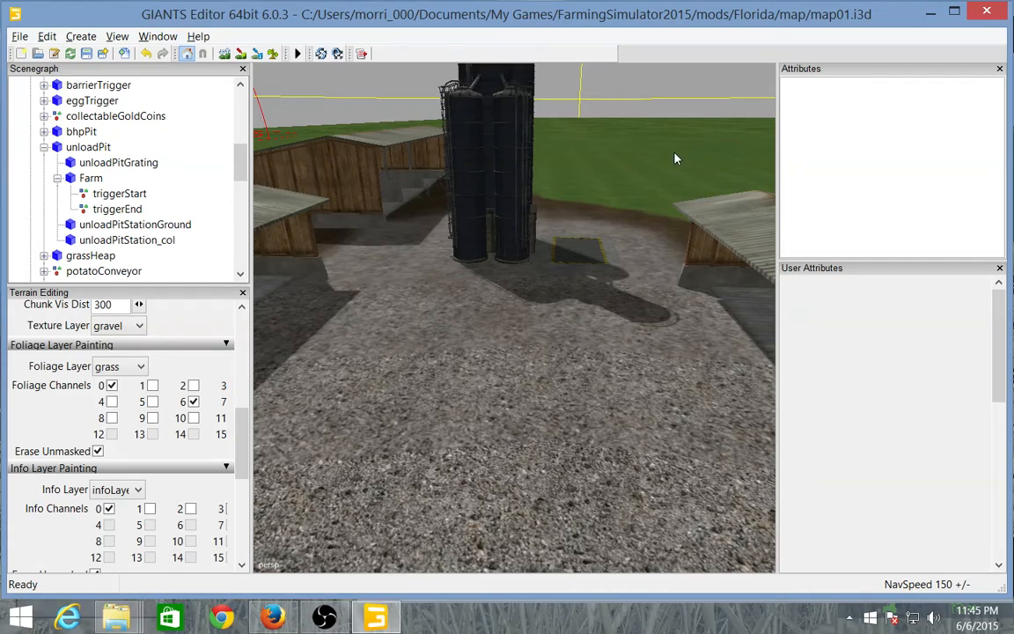
pyautogui.moveTo(676, 159); pyautogui.dragTo(451, 179)
pyautogui.moveTo(478, 297); pyautogui.dragTo(711, 174)
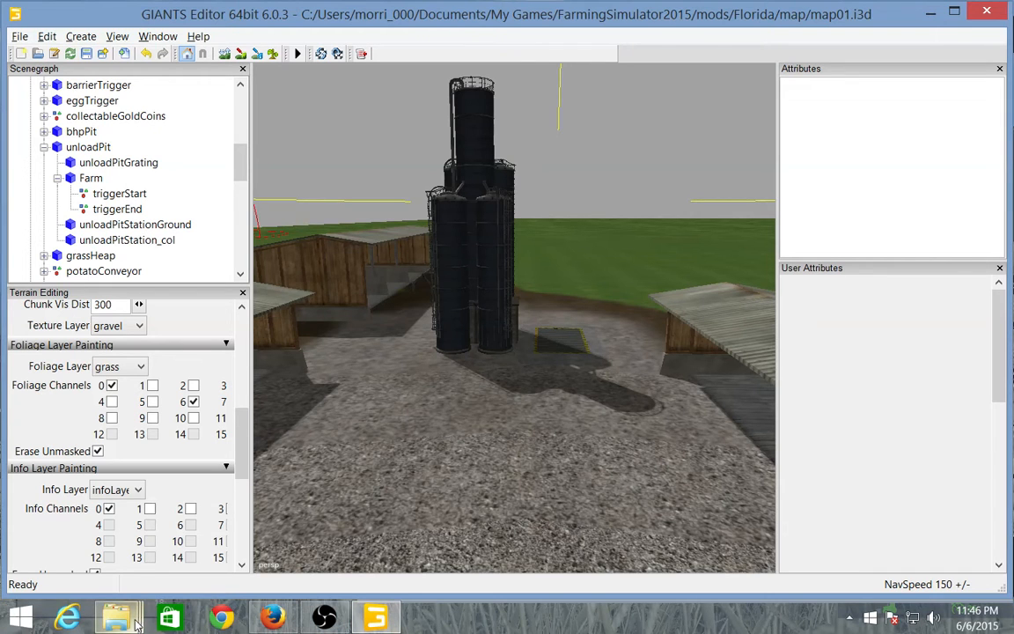
# Switch to File Explorer, bring up the Florida mod folder, and open the savegame6 folder inside FarmingSimulator2015.
pyautogui.moveTo(136, 621)
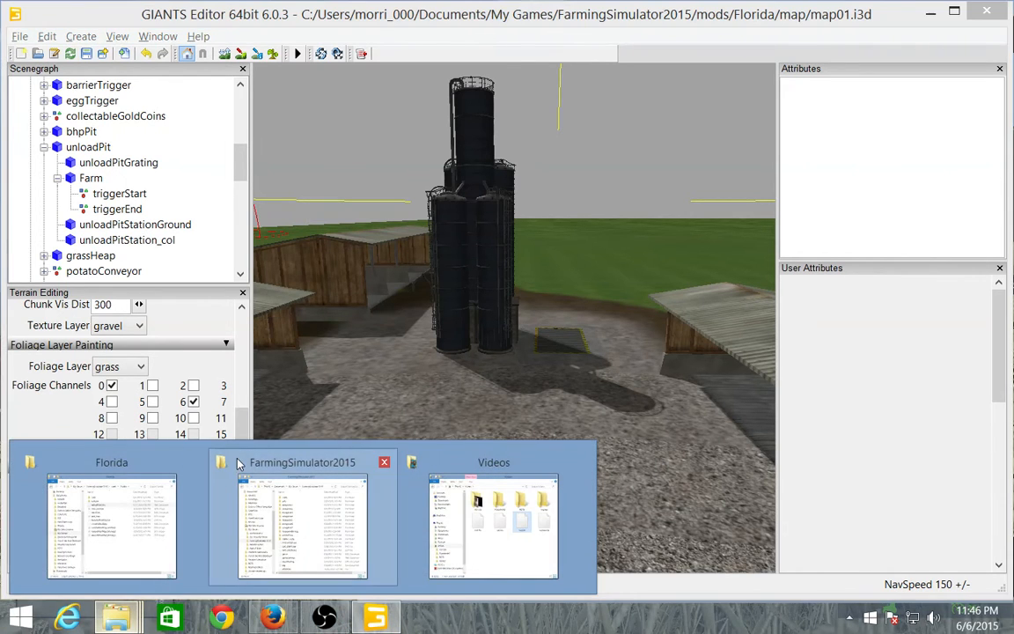
pyautogui.click(264, 550)
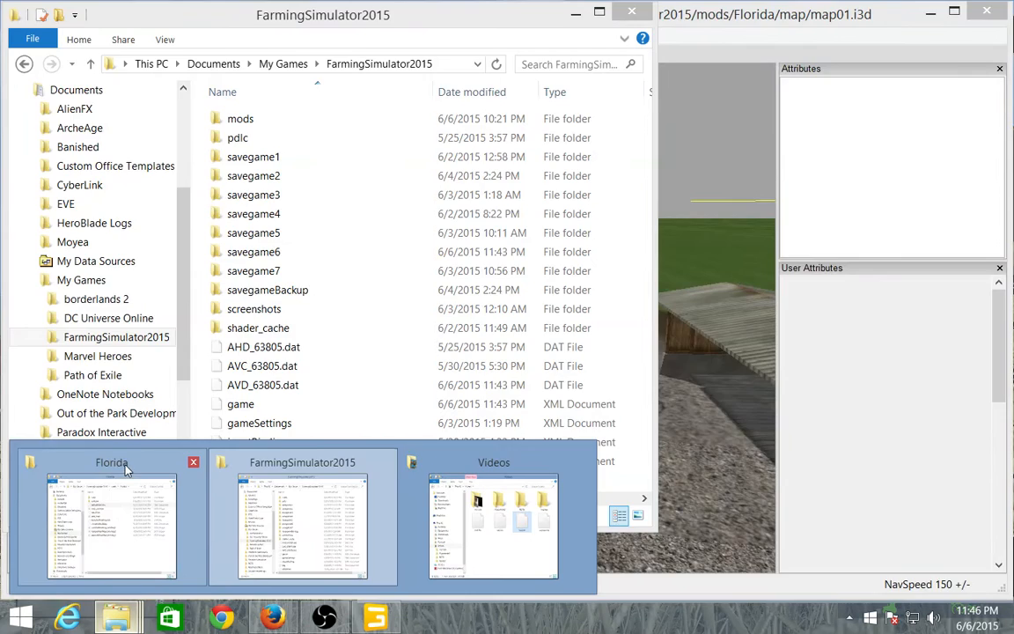
pyautogui.click(124, 463)
pyautogui.click(507, 14)
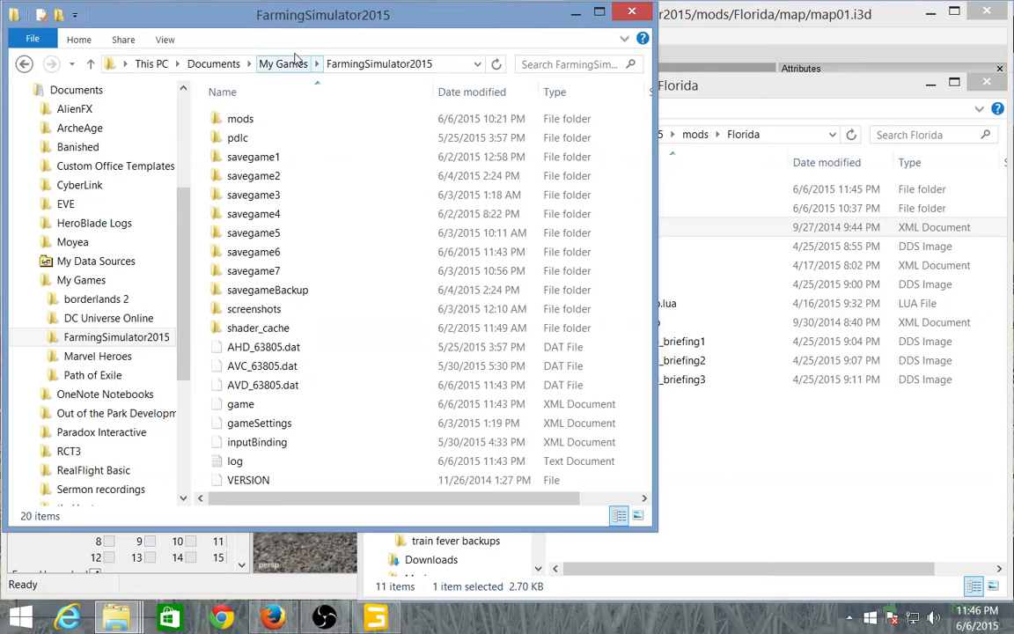
pyautogui.doubleClick(253, 251)
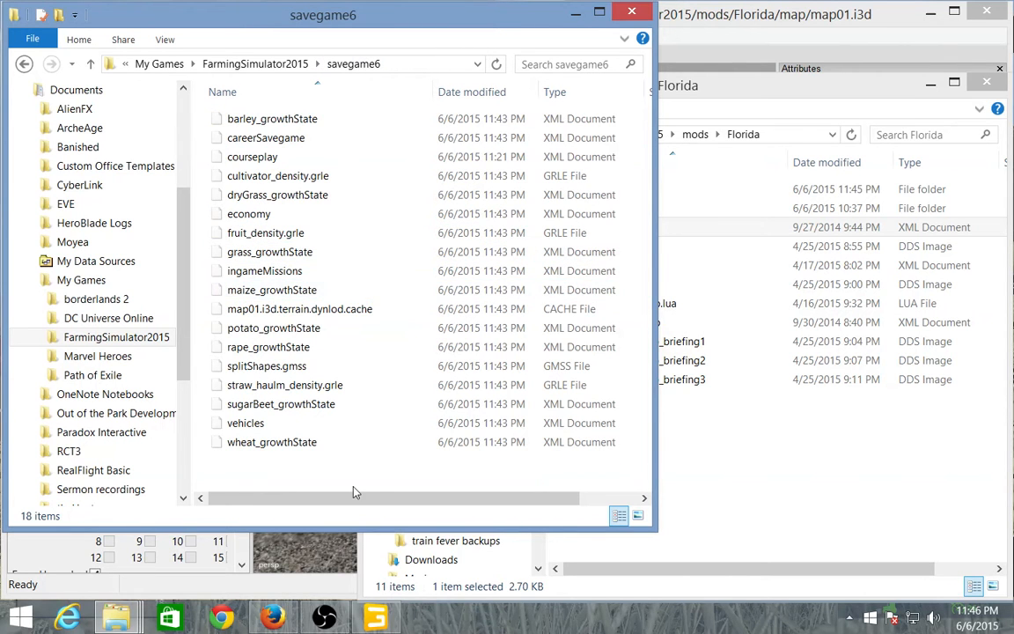
pyautogui.click(255, 428)
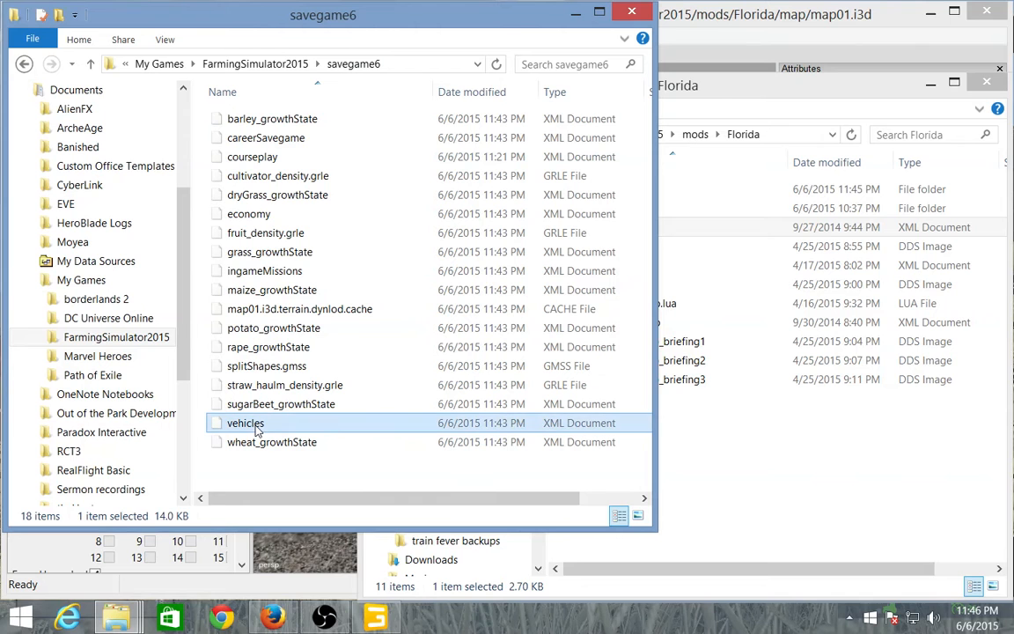
pyautogui.click(766, 92)
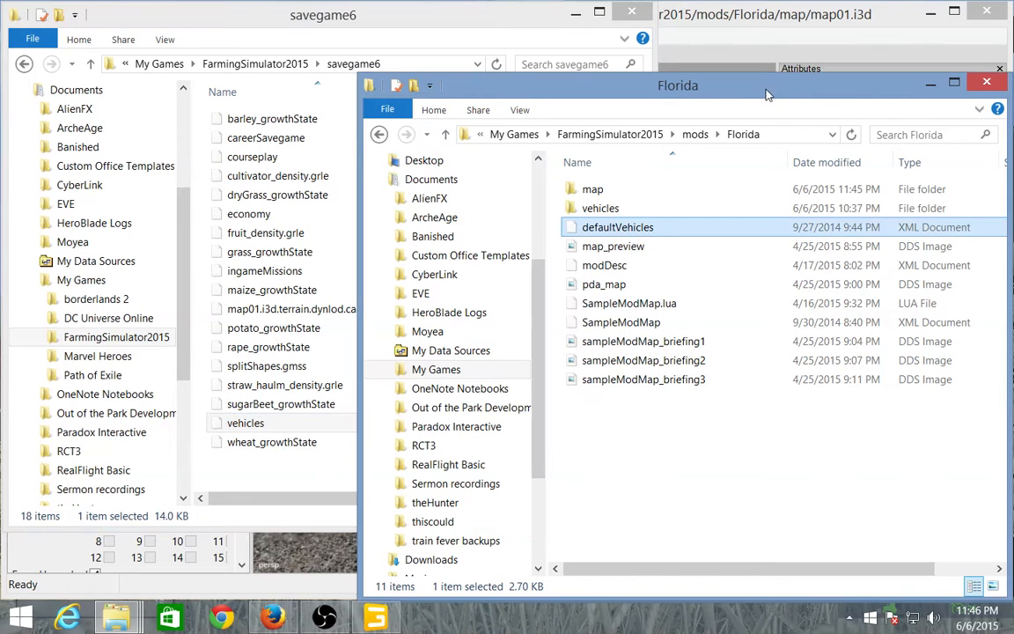
pyautogui.click(380, 15)
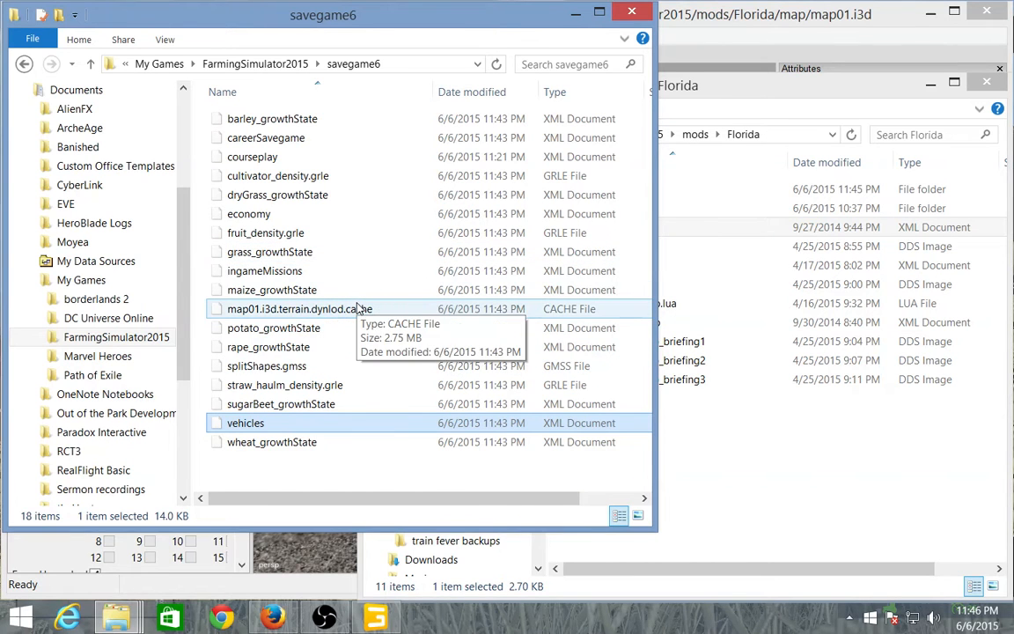
# Open savegame6's vehicles file in Notepad++, copy everything between the careerVehicles tags, and close the editor.
pyautogui.rightClick(267, 424)
pyautogui.click(365, 147)
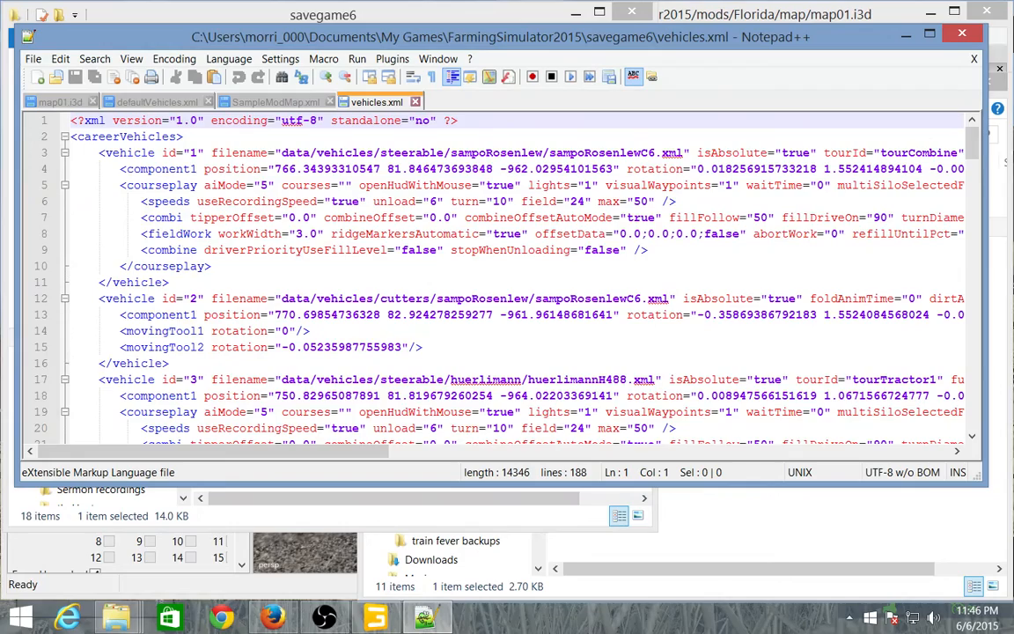
pyautogui.moveTo(971, 132); pyautogui.dragTo(984, 413)
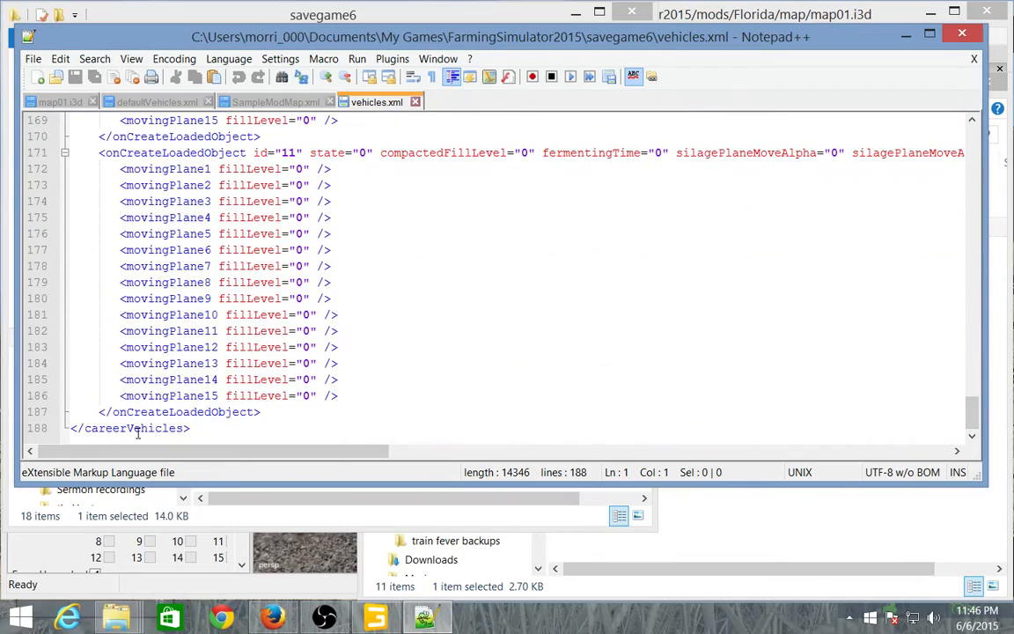
pyautogui.moveTo(273, 413); pyautogui.dragTo(74, 152)
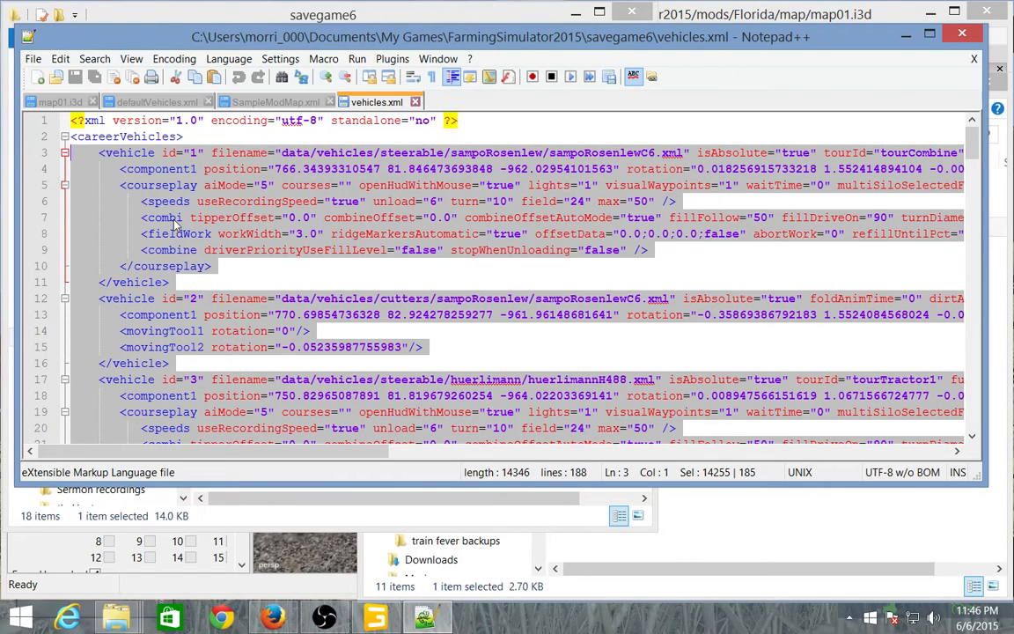
pyautogui.click(962, 34)
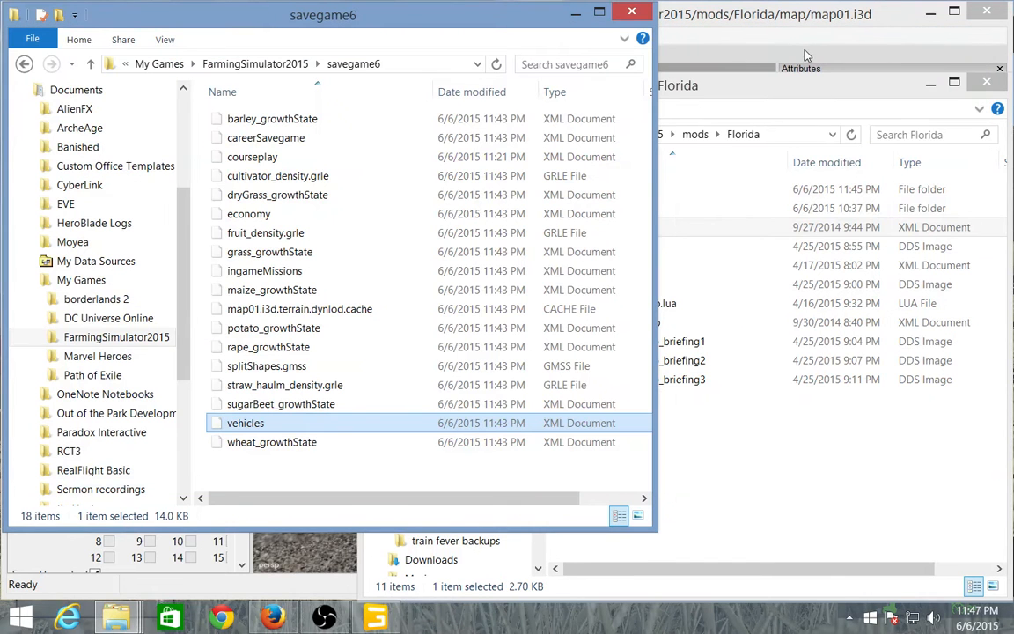
# Open the Florida mod's defaultVehicles file in Notepad++ and delete everything between the careerVehicles tags.
pyautogui.click(742, 86)
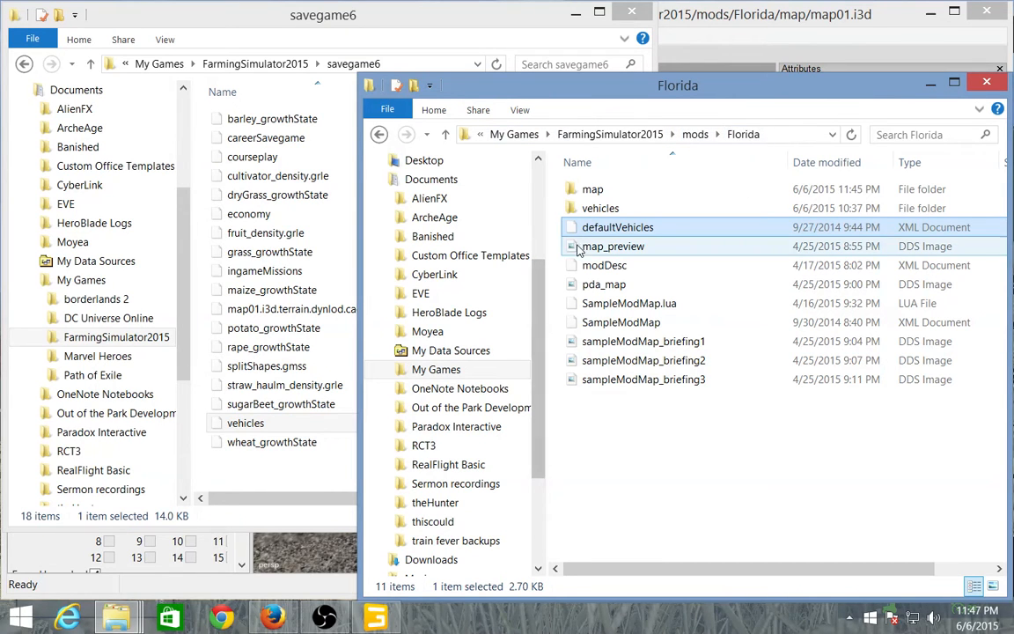
pyautogui.rightClick(637, 231)
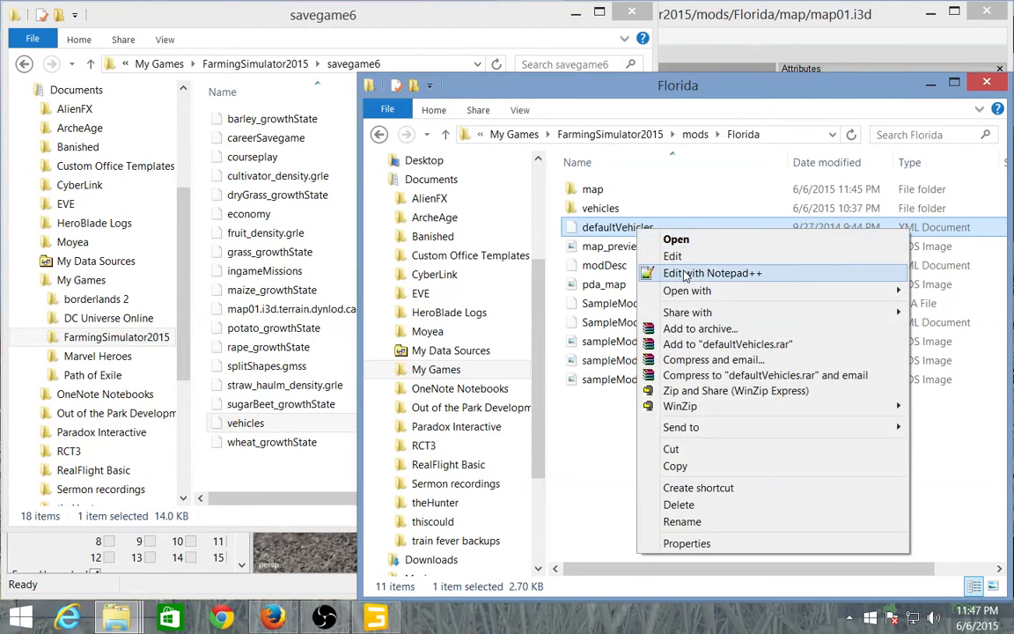
pyautogui.click(685, 276)
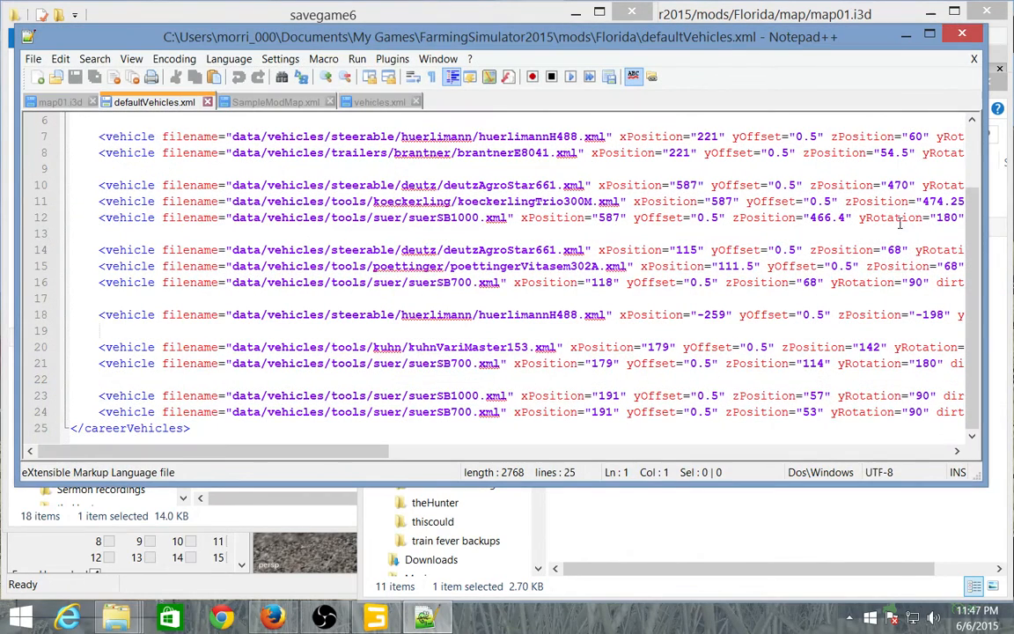
pyautogui.scroll(2, 880, 211)
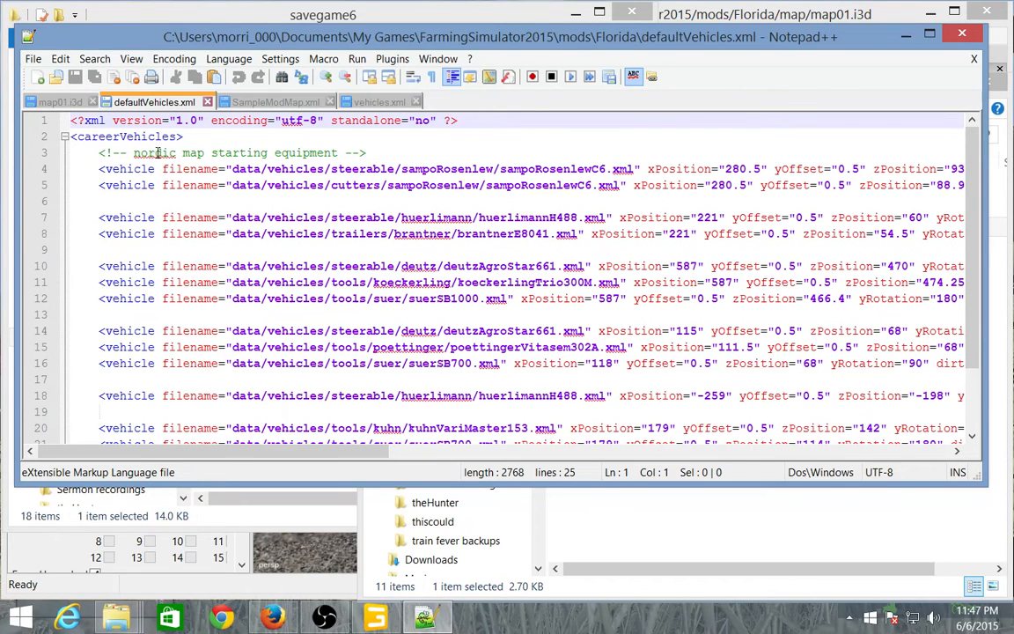
pyautogui.moveTo(79, 157); pyautogui.dragTo(348, 459)
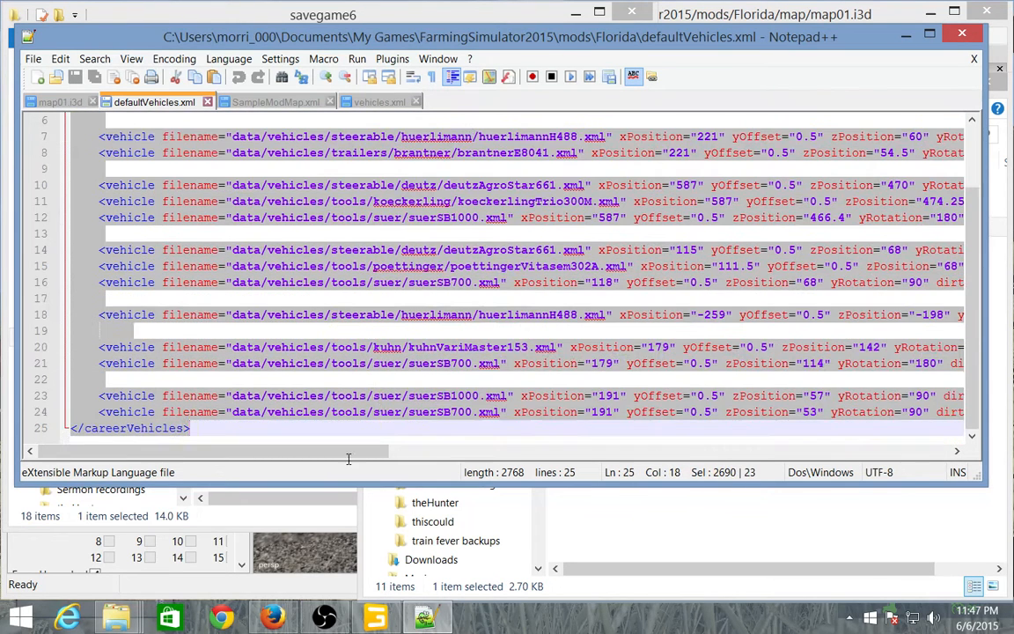
pyautogui.moveTo(200, 435); pyautogui.dragTo(971, 412)
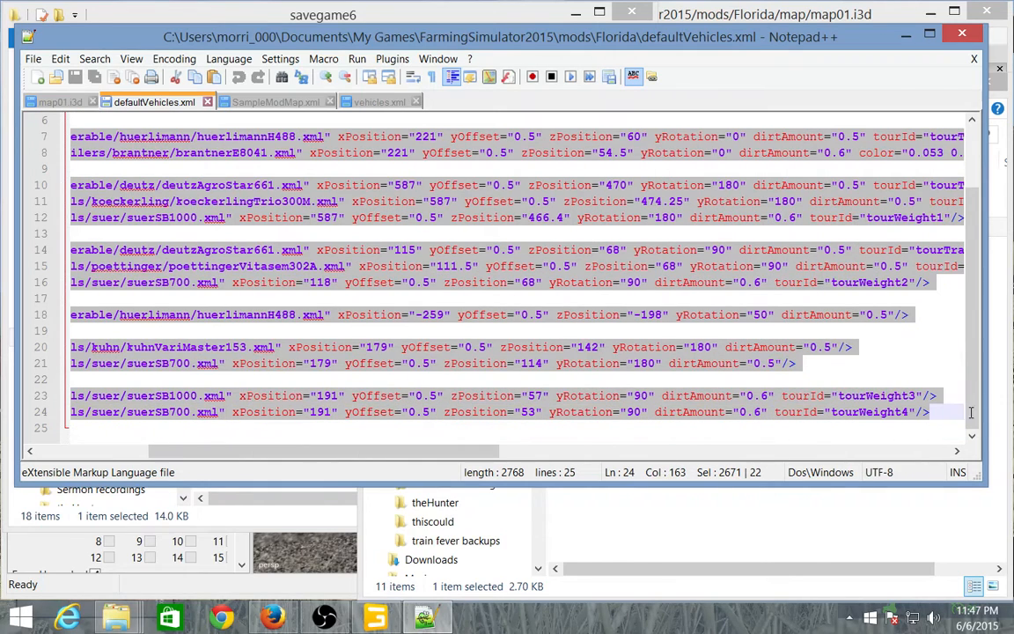
pyautogui.moveTo(468, 452); pyautogui.dragTo(301, 455)
pyautogui.press('Delete')
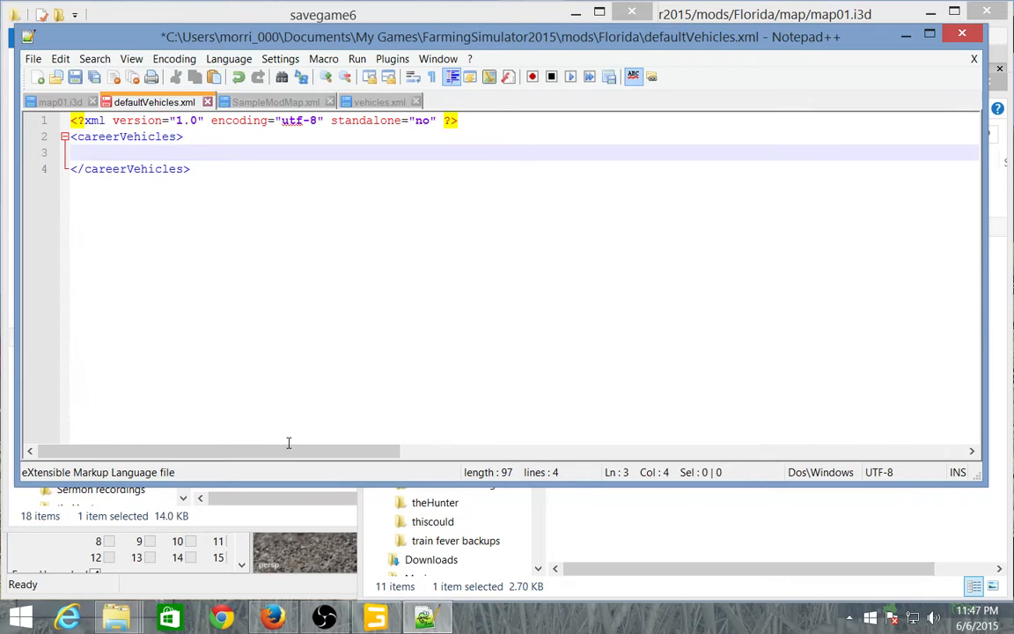
# Paste the copied savegame entries between the careerVehicles tags, save defaultVehicles.xml, and close the editor.
pyautogui.hotkey('ctrl', 'v')
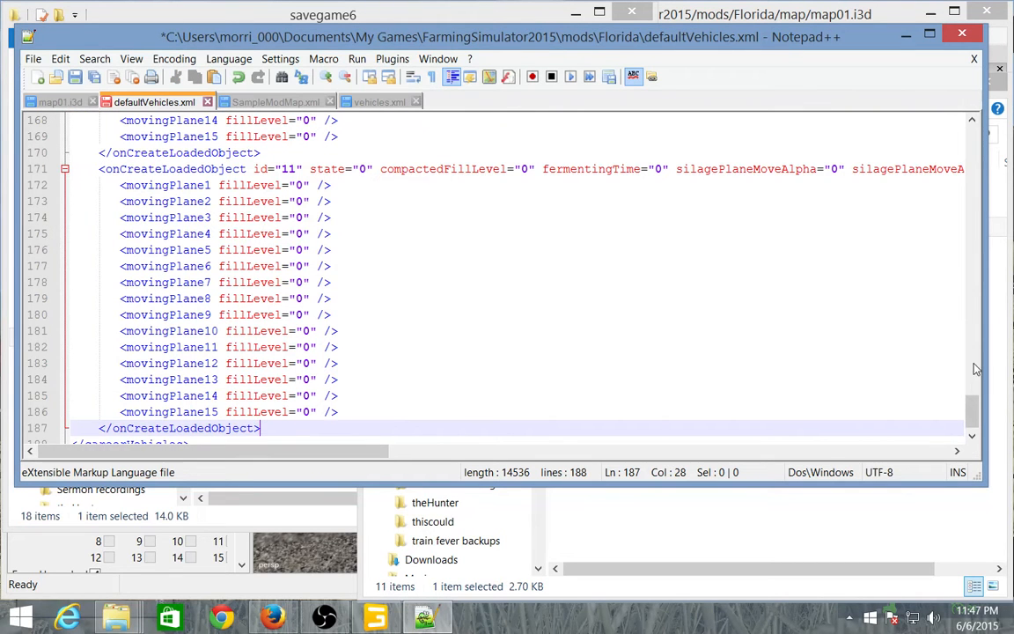
pyautogui.moveTo(972, 412); pyautogui.dragTo(972, 141)
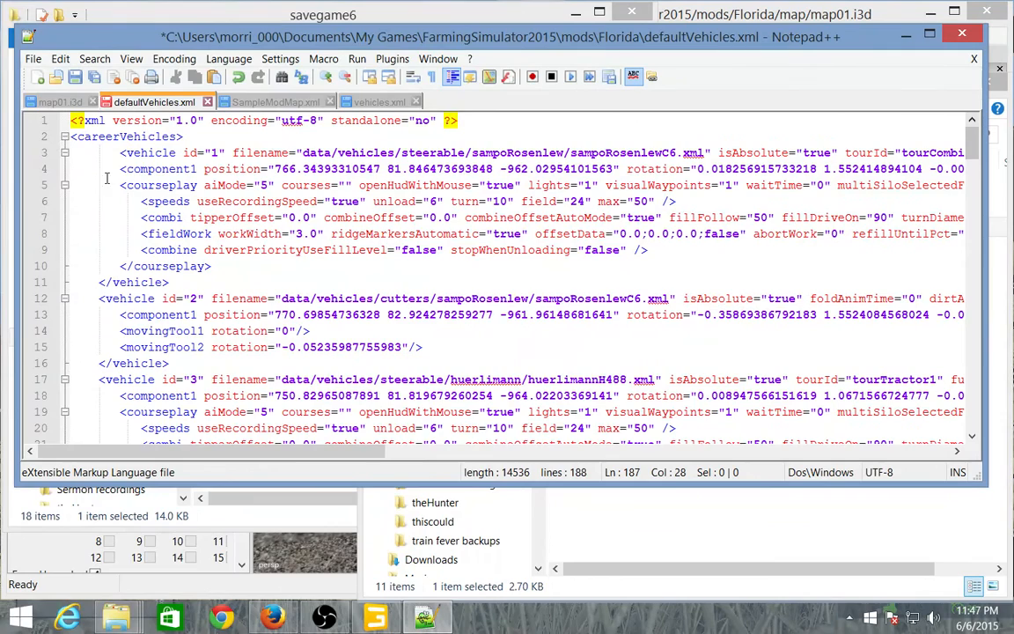
pyautogui.click(33, 58)
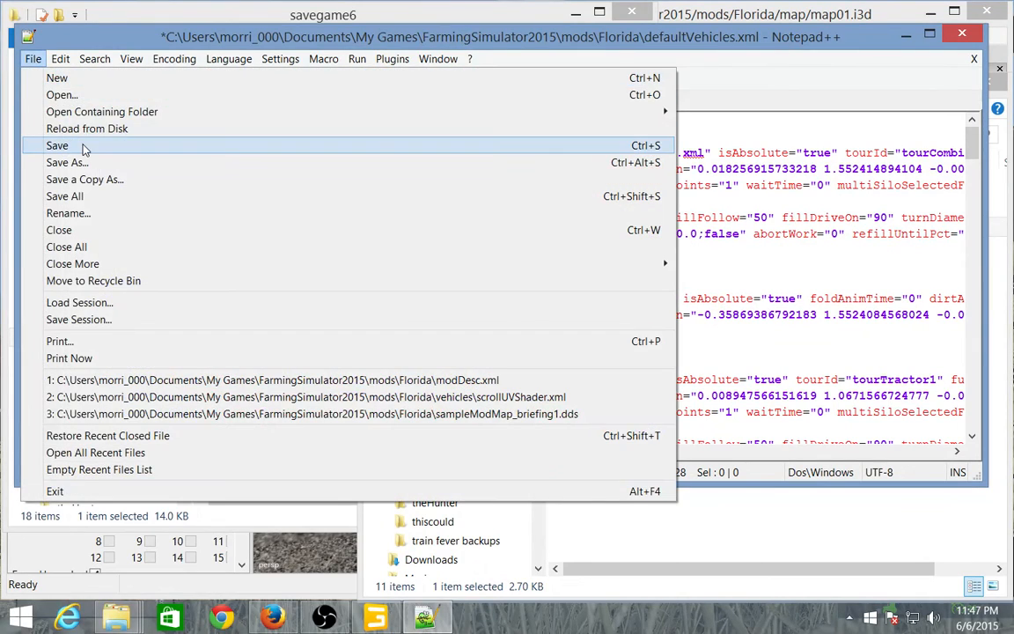
pyautogui.click(55, 146)
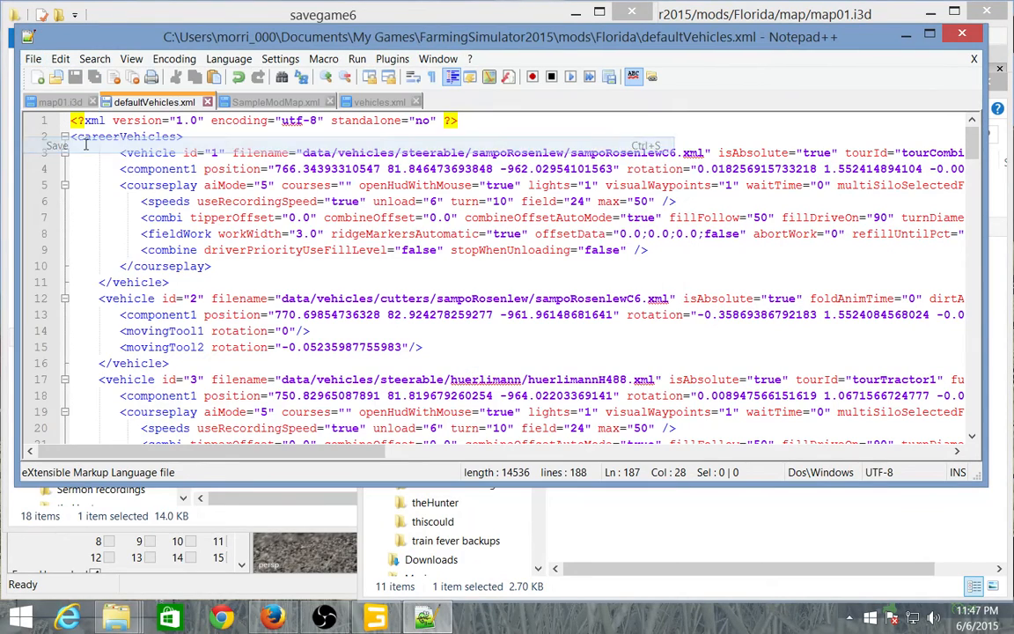
pyautogui.click(965, 32)
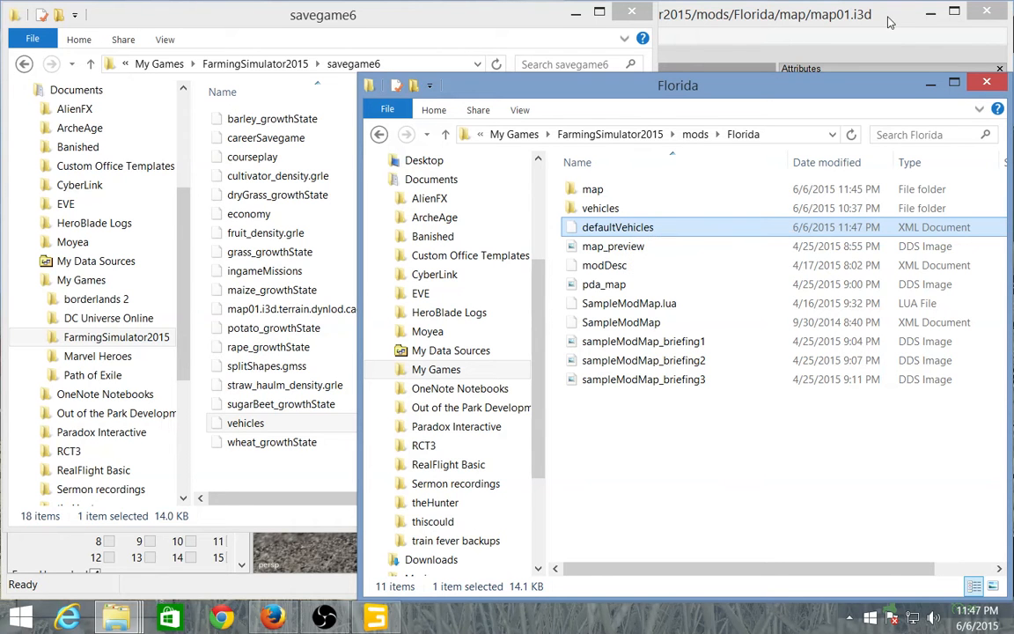
# Switch to GIANTS Editor and examine the silo, unload pit and gravel yard between the farm sheds.
pyautogui.click(800, 19)
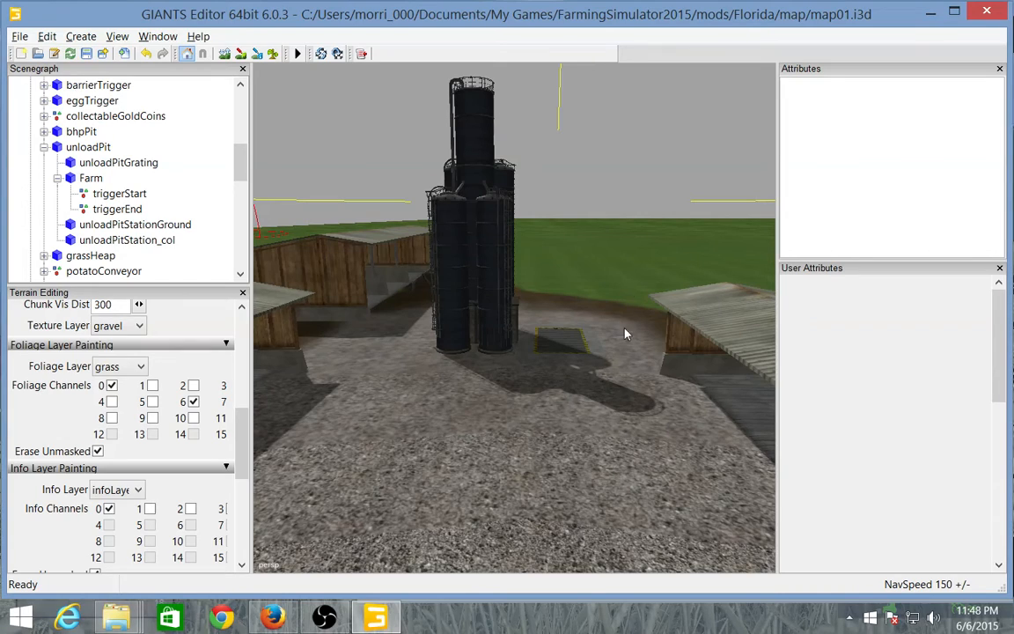
pyautogui.moveTo(630, 255); pyautogui.dragTo(570, 333)
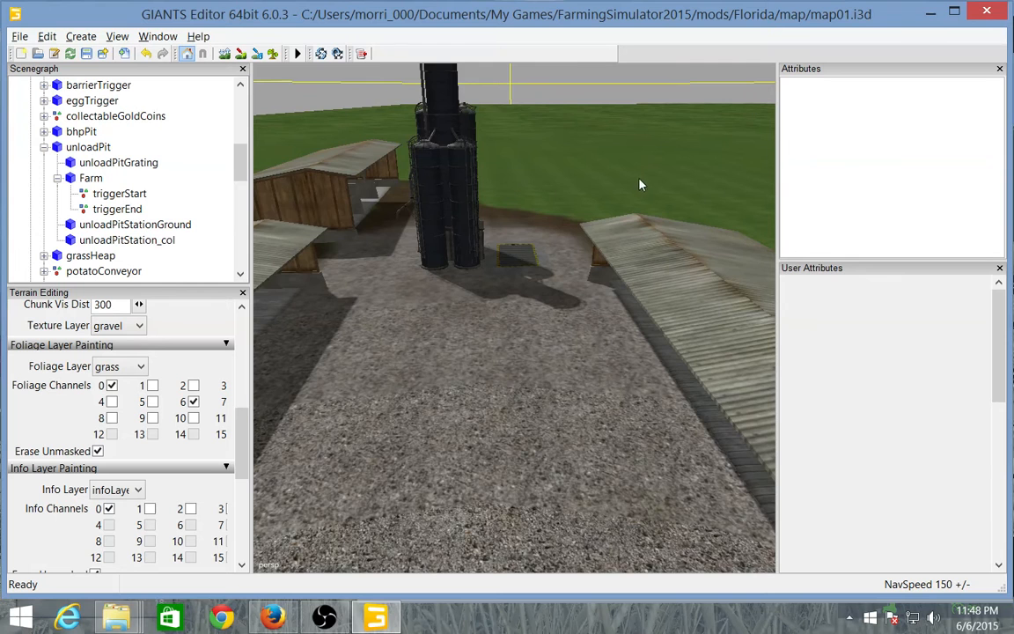
pyautogui.moveTo(639, 185); pyautogui.dragTo(660, 178)
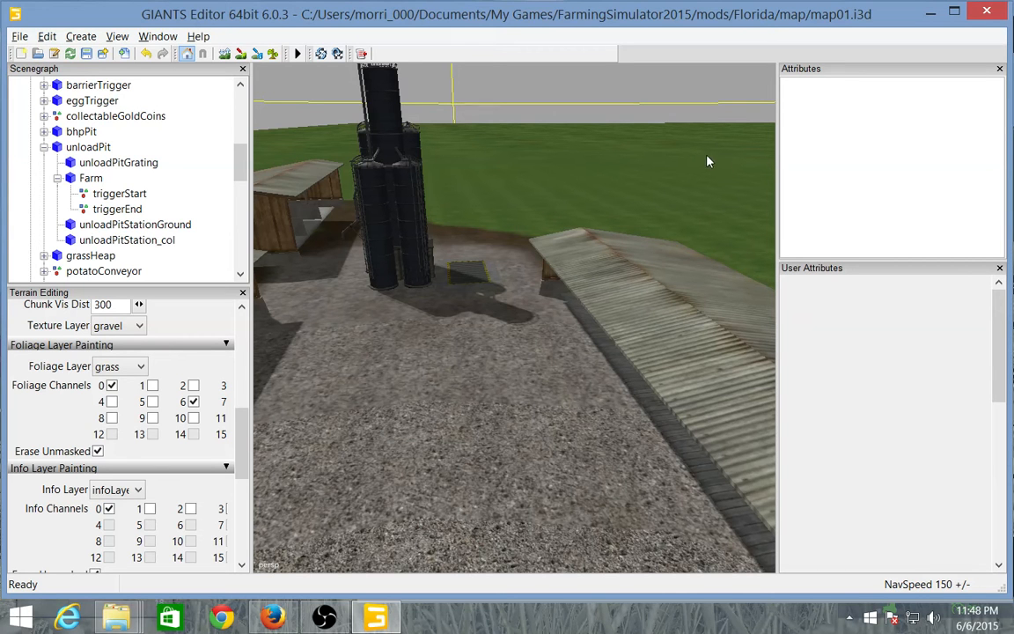
pyautogui.moveTo(690, 159); pyautogui.dragTo(660, 181)
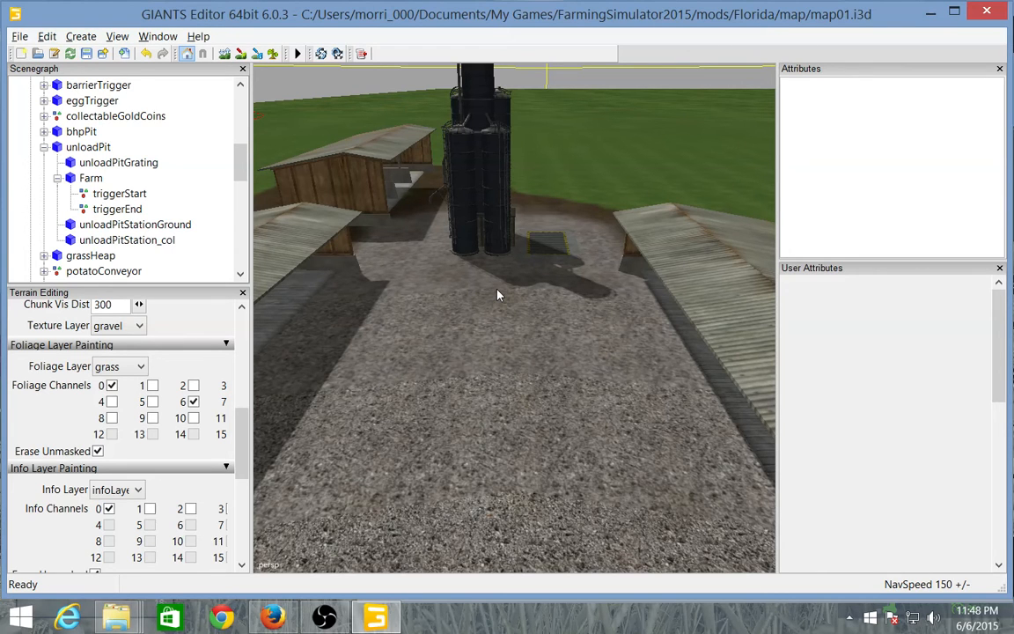
# Reopen savegame6's vehicles file in Notepad++ to review the entries inside the careerVehicles tags, and close the editor.
pyautogui.click(123, 618)
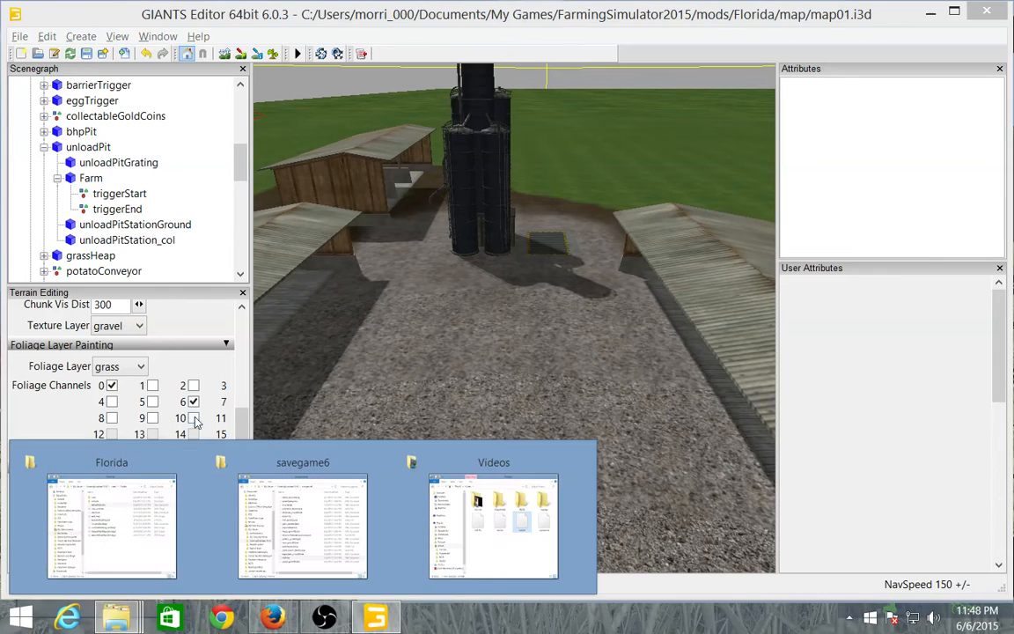
pyautogui.click(302, 493)
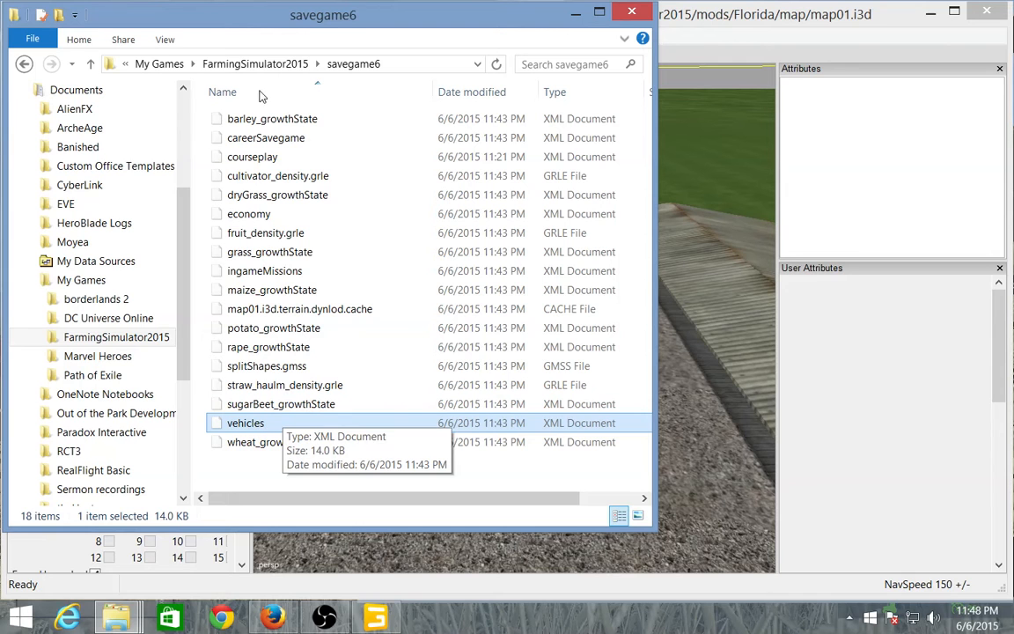
pyautogui.doubleClick(258, 426)
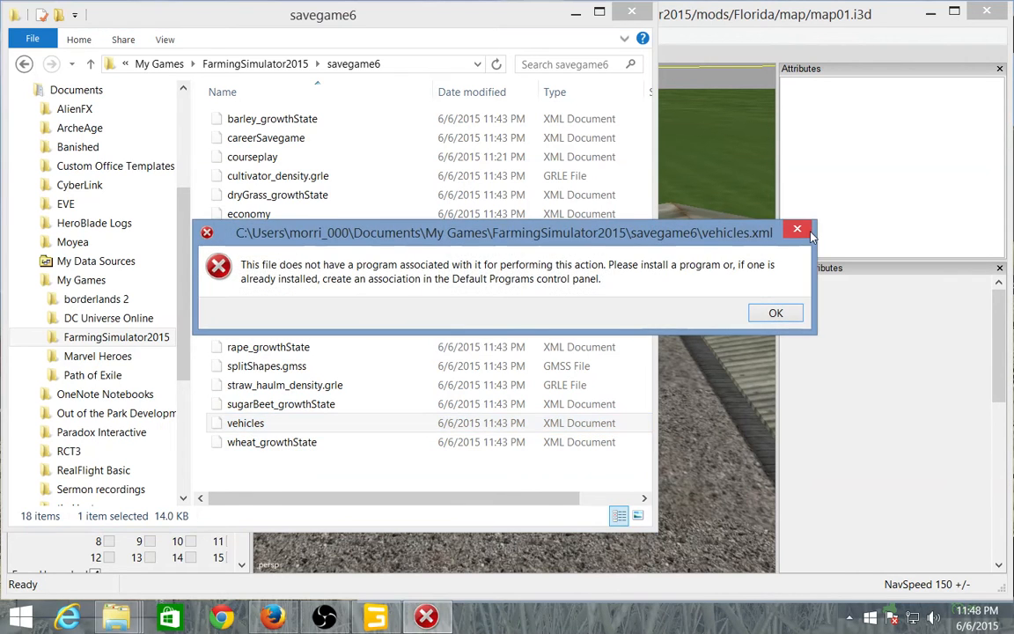
pyautogui.click(789, 242)
pyautogui.rightClick(308, 426)
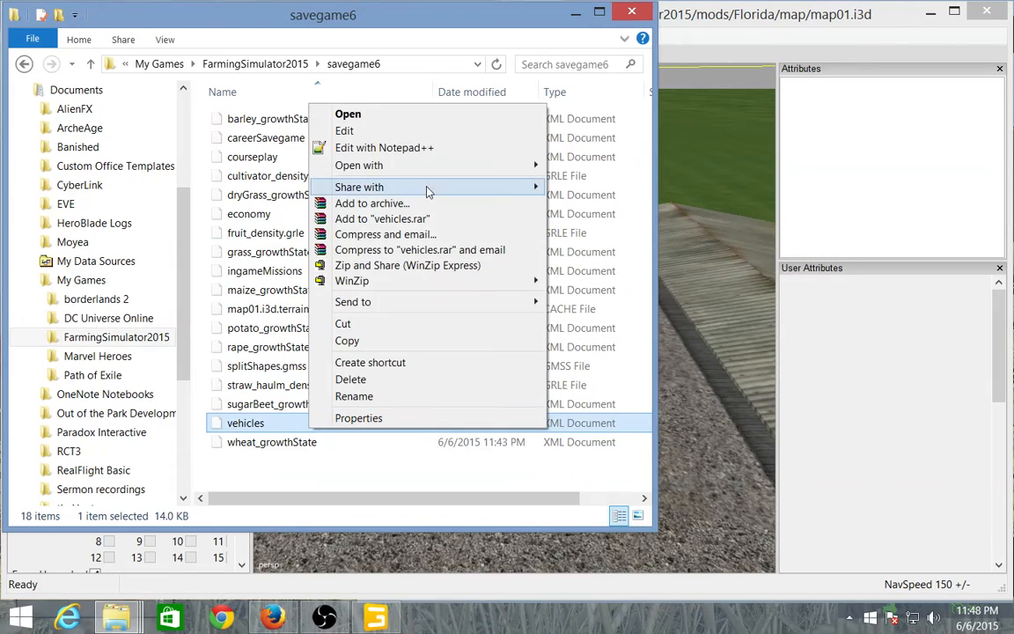
pyautogui.click(384, 148)
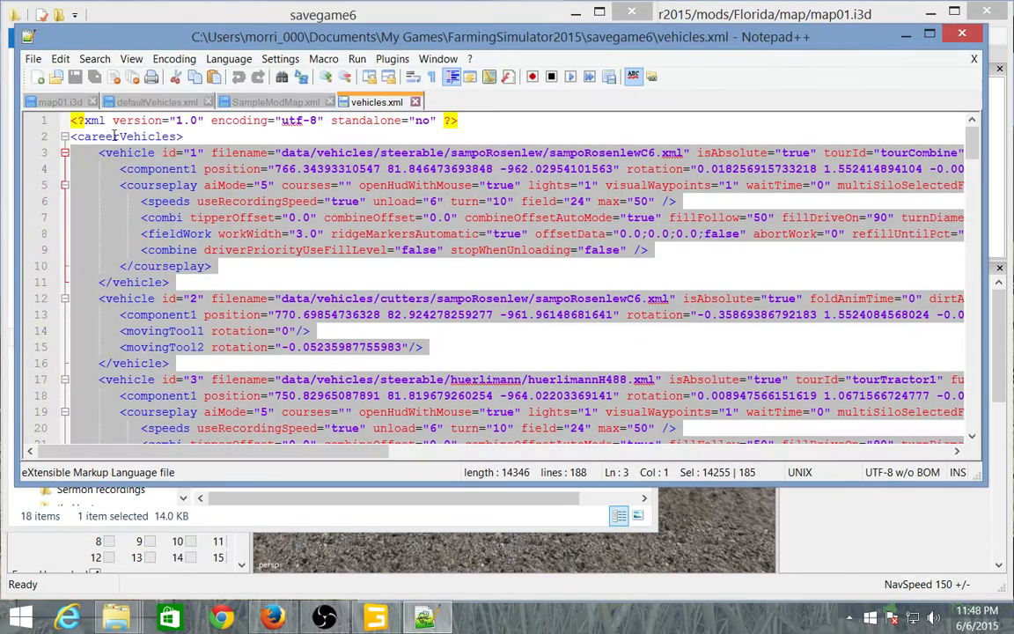
pyautogui.click(130, 153)
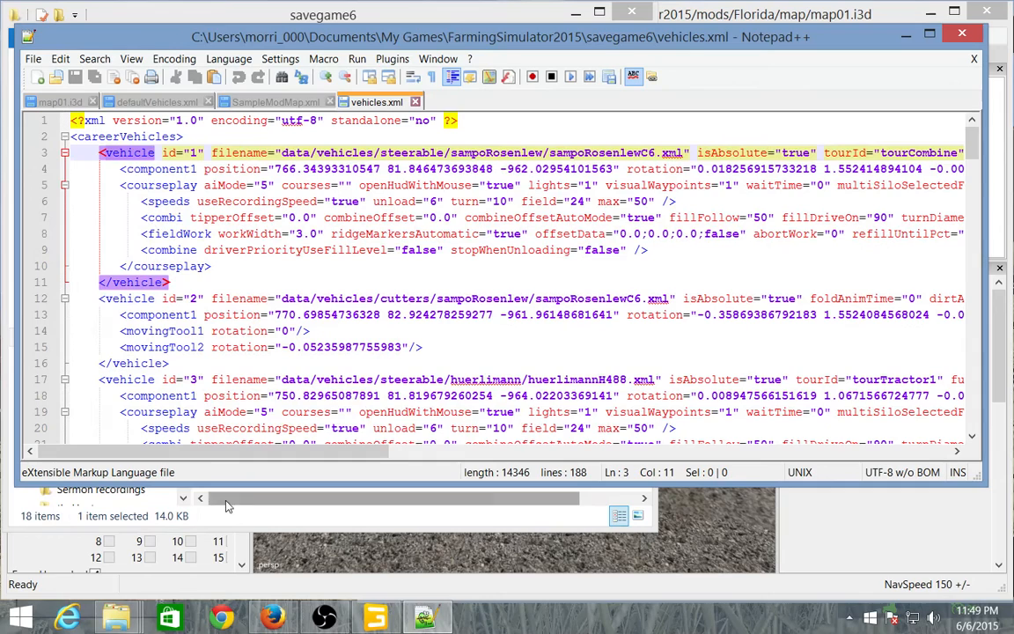
pyautogui.click(956, 36)
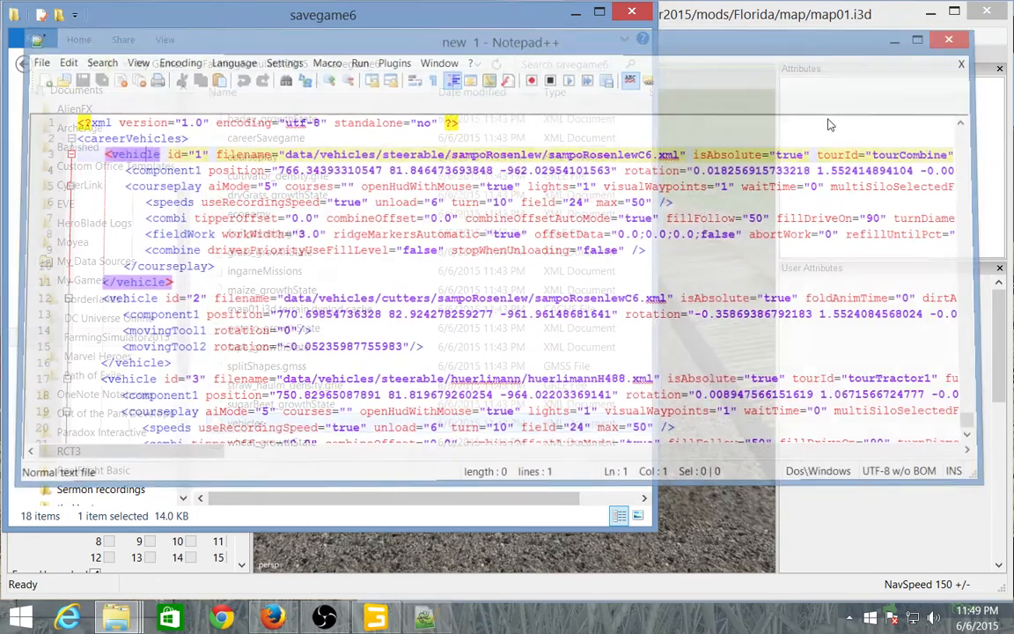
# Bring up the Florida mod folder to check the defaultVehicles file, and return to GIANTS Editor.
pyautogui.moveTo(117, 616)
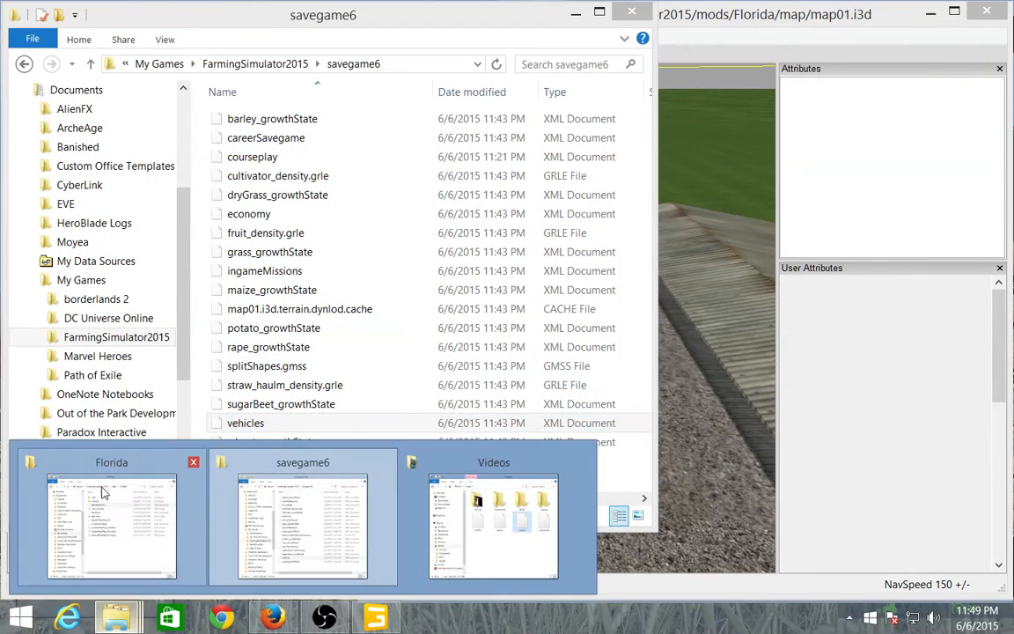
pyautogui.click(104, 471)
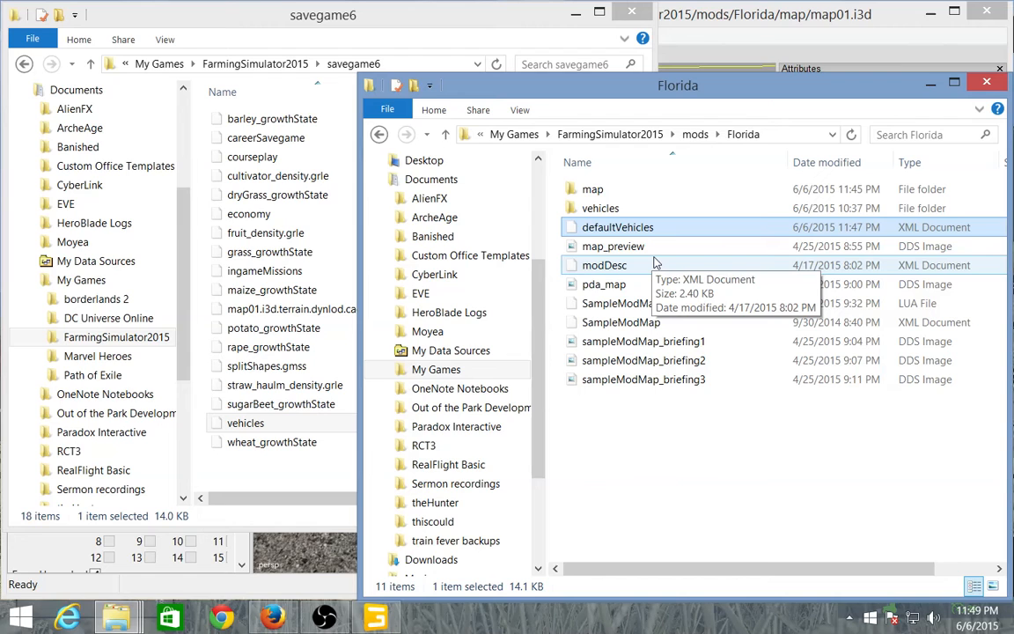
pyautogui.click(799, 18)
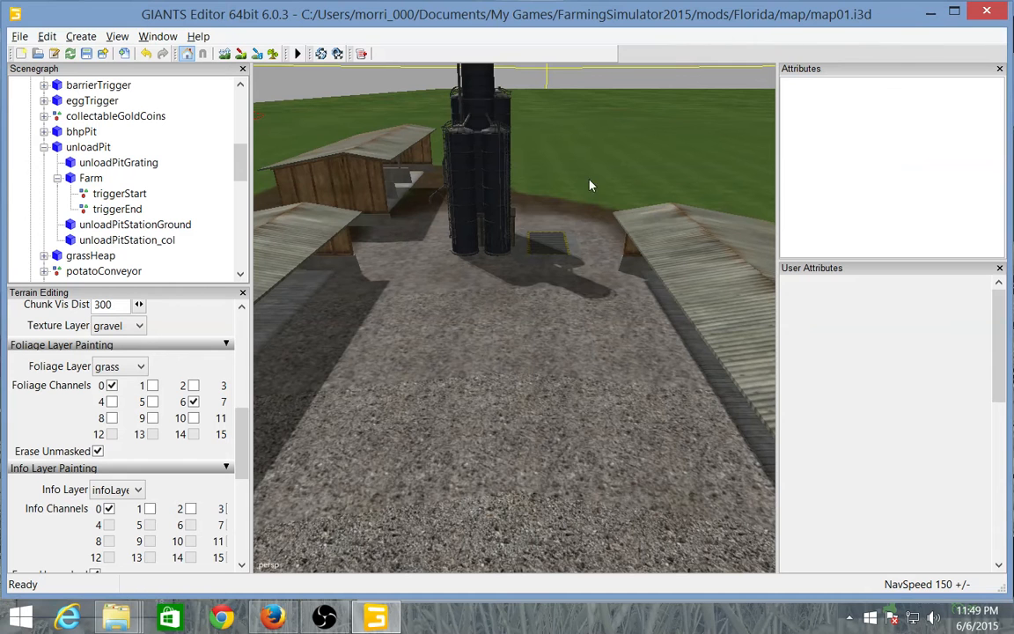
# Survey the farm buildings, silos and surrounding grassland from a distance, and widen the 3D viewport.
pyautogui.moveTo(607, 297)
pyautogui.mouseDown()
pyautogui.moveTo(615, 287)
pyautogui.moveTo(497, 217)
pyautogui.moveTo(393, 195)
pyautogui.moveTo(475, 215)
pyautogui.moveTo(499, 202)
pyautogui.moveTo(643, 275)
pyautogui.moveTo(768, 297)
pyautogui.moveTo(697, 328)
pyautogui.moveTo(593, 333)
pyautogui.moveTo(615, 303)
pyautogui.mouseUp()
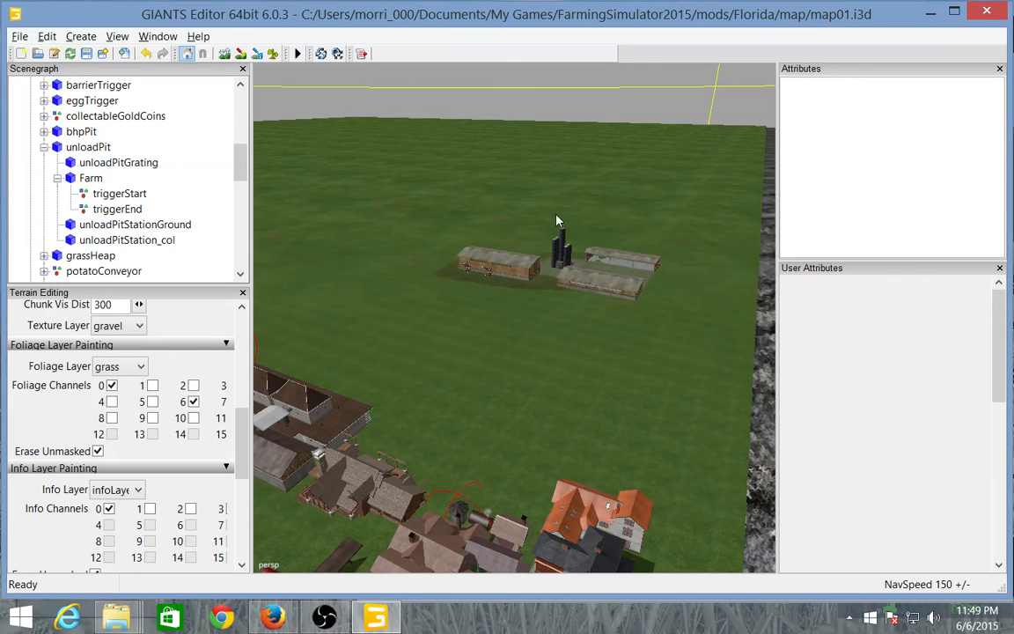
pyautogui.moveTo(710, 261); pyautogui.dragTo(641, 290)
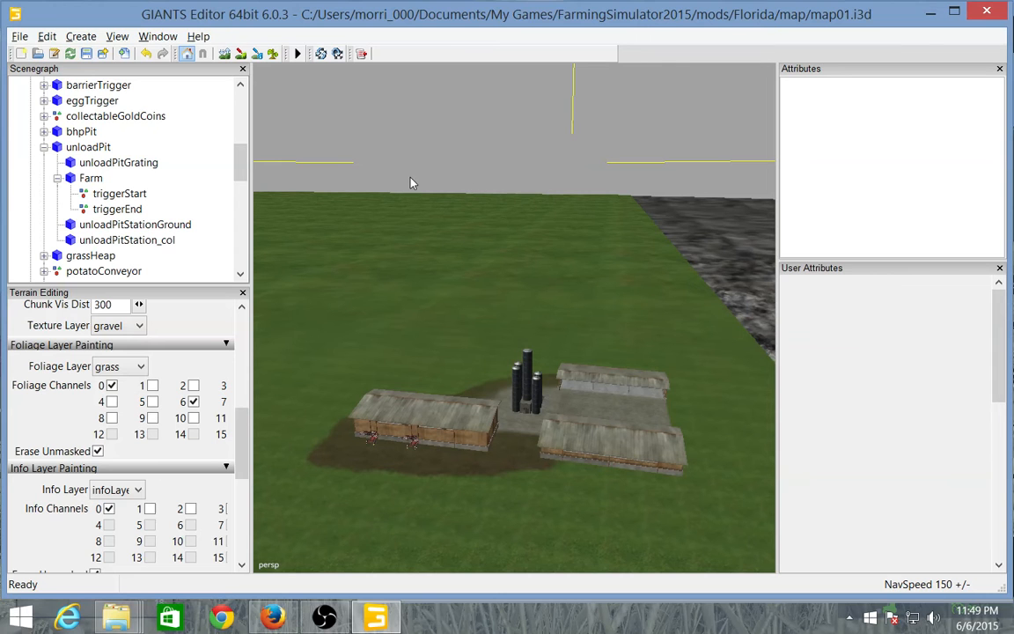
pyautogui.moveTo(569, 261); pyautogui.dragTo(498, 258)
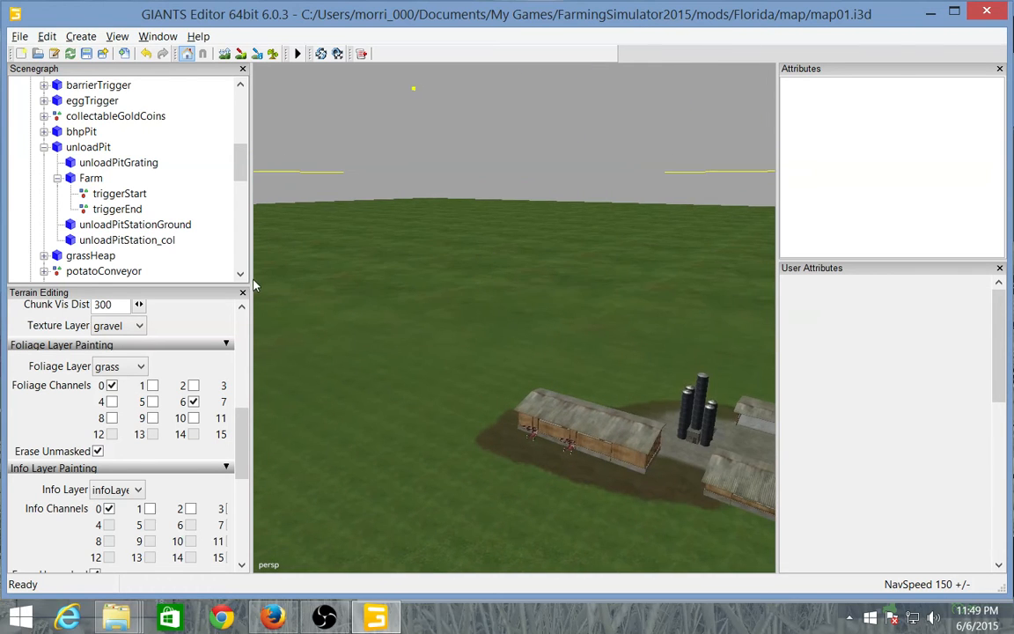
pyautogui.moveTo(254, 284); pyautogui.dragTo(182, 251)
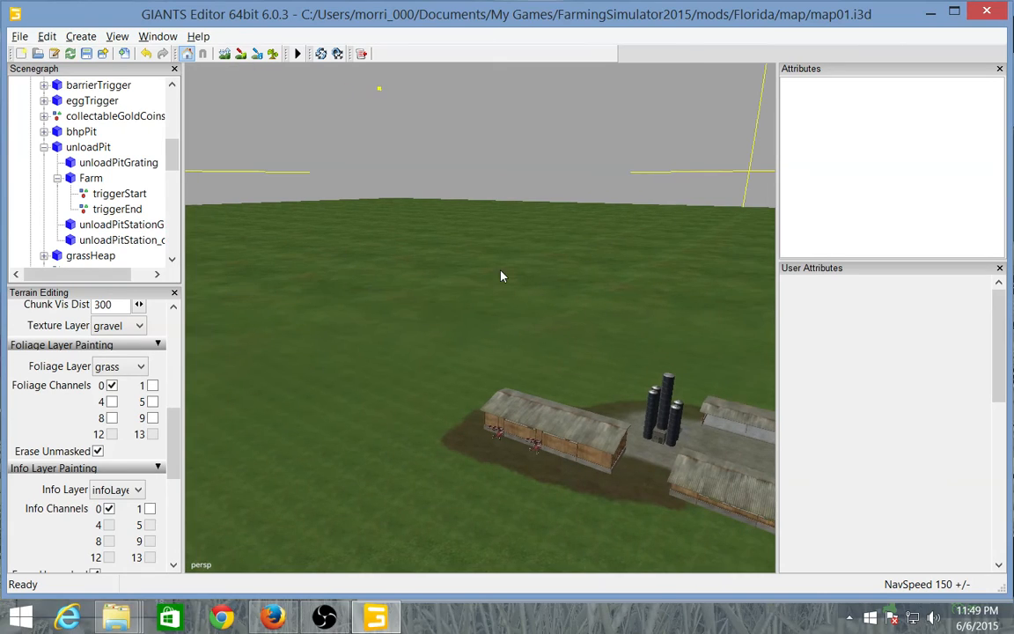
pyautogui.moveTo(515, 274); pyautogui.dragTo(530, 292)
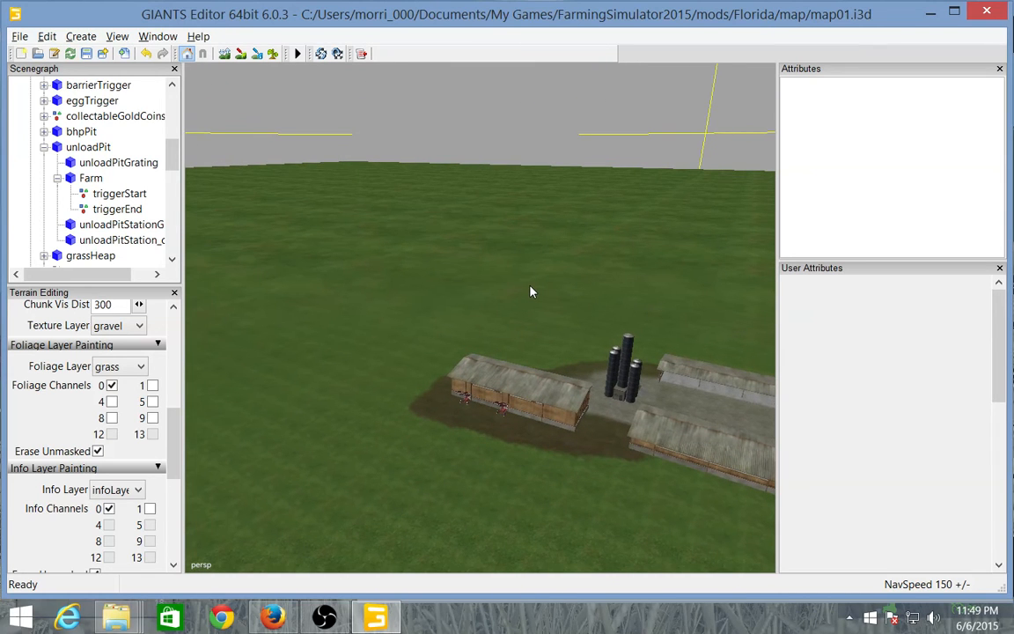